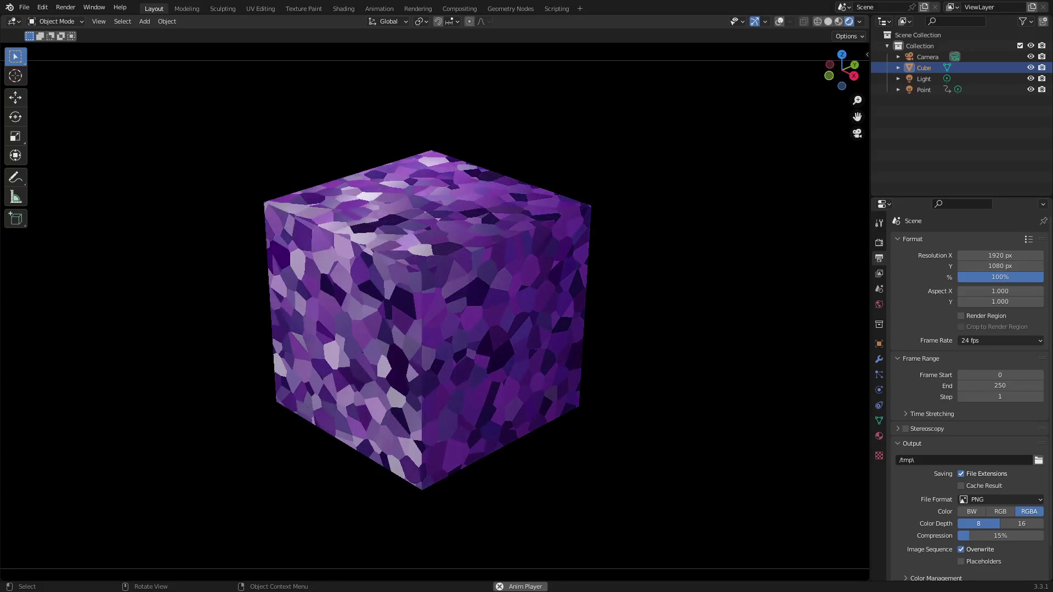
Split the 3D viewport vertically and change the new area to a Shader Editor showing the cube's material.
middle_drag(275, 220, 490, 273)
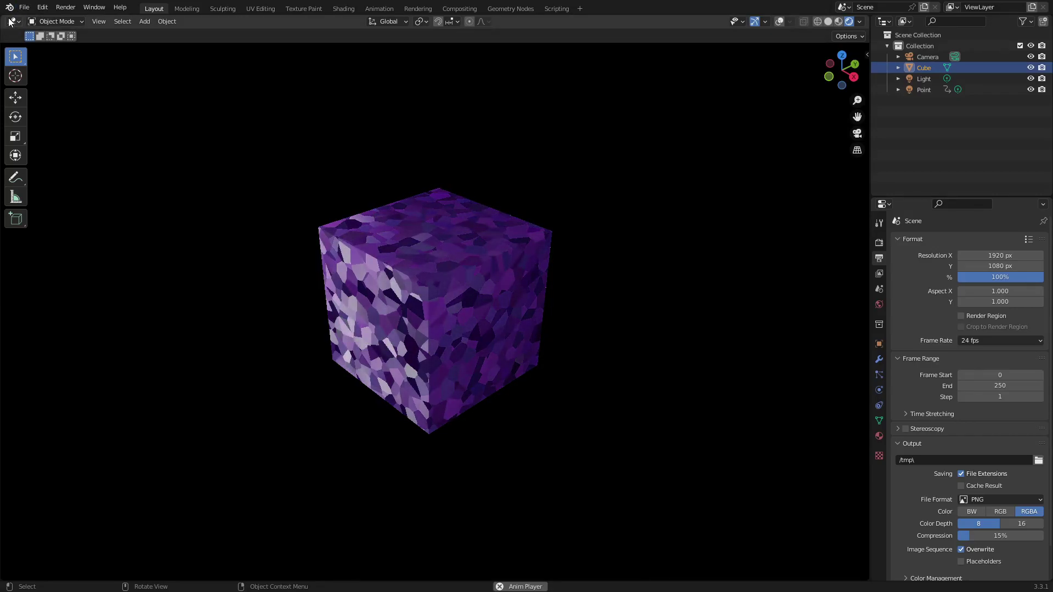
mouse_move(8, 22)
mouse_down()
mouse_move(446, 28)
mouse_move(421, 28)
mouse_up()
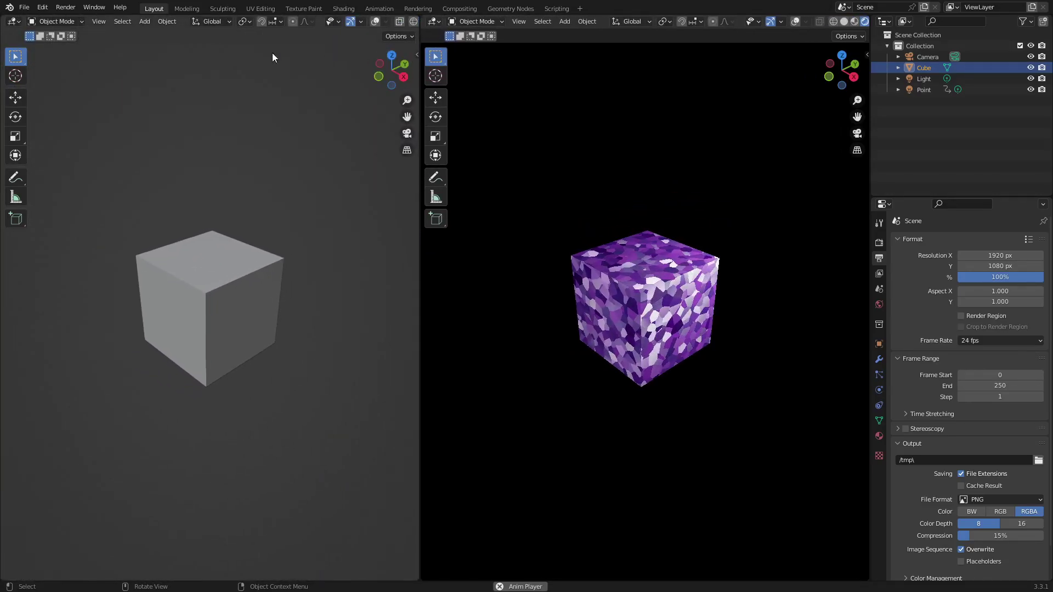
click(12, 23)
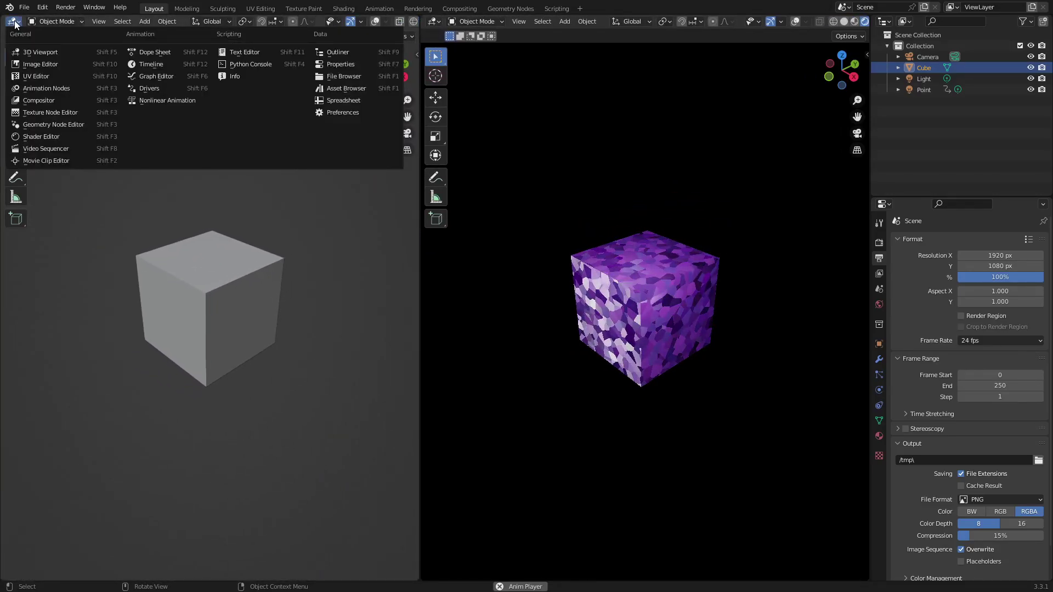
click(70, 138)
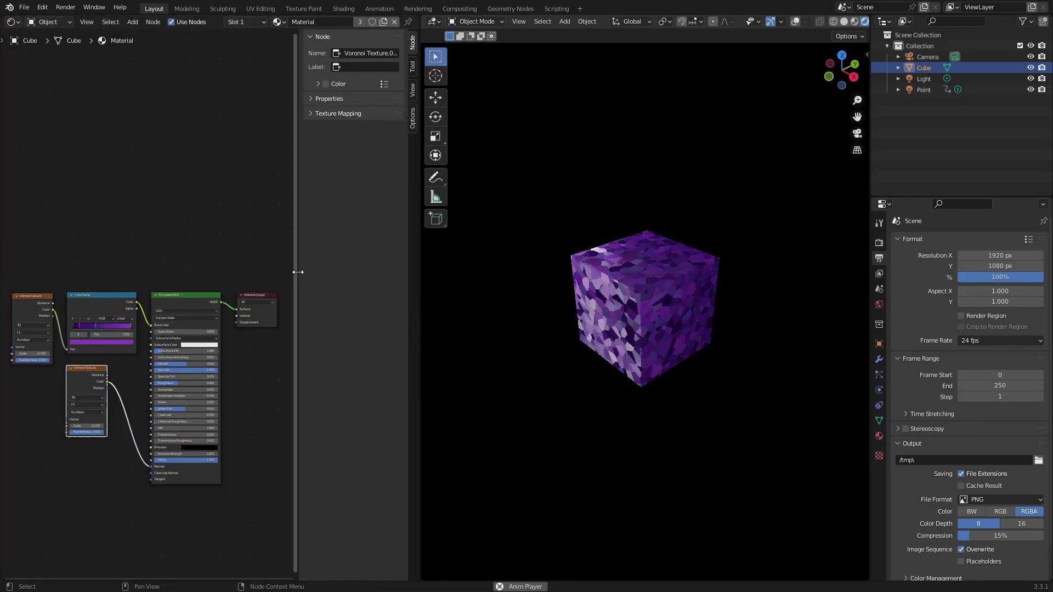
Hide the Shader Editor's sidebar and widen the editor area so the node tree is readable.
drag(298, 272, 616, 240)
drag(418, 280, 480, 274)
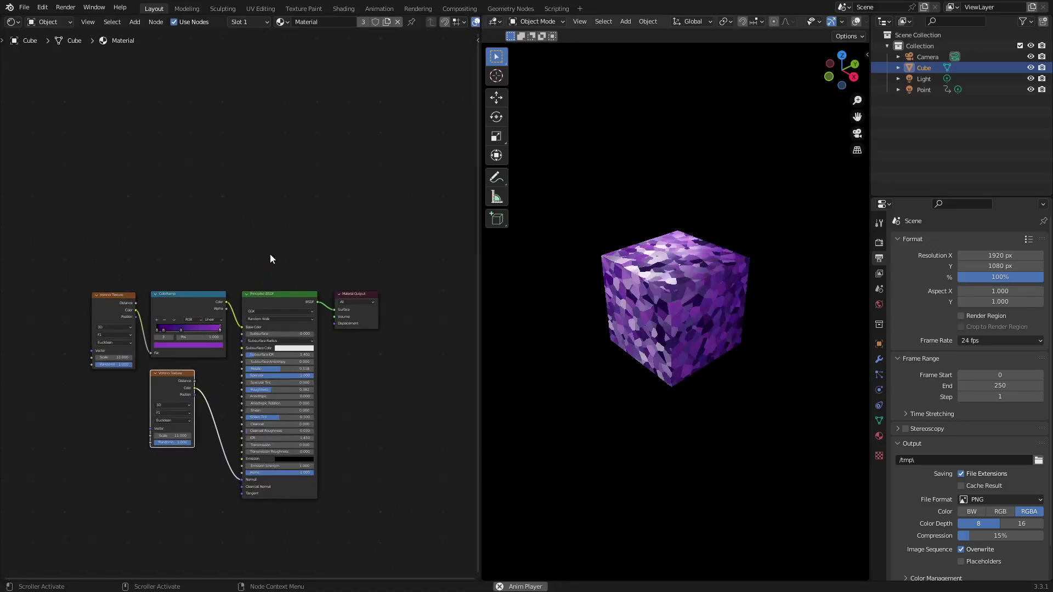
scroll(306, 117, up, 3)
middle_drag(298, 114, 316, 123)
Examine the material's two Voronoi Texture nodes and the ColorRamp node feeding the Principled BSDF.
drag(224, 412, 163, 274)
click(209, 435)
drag(209, 434, 96, 171)
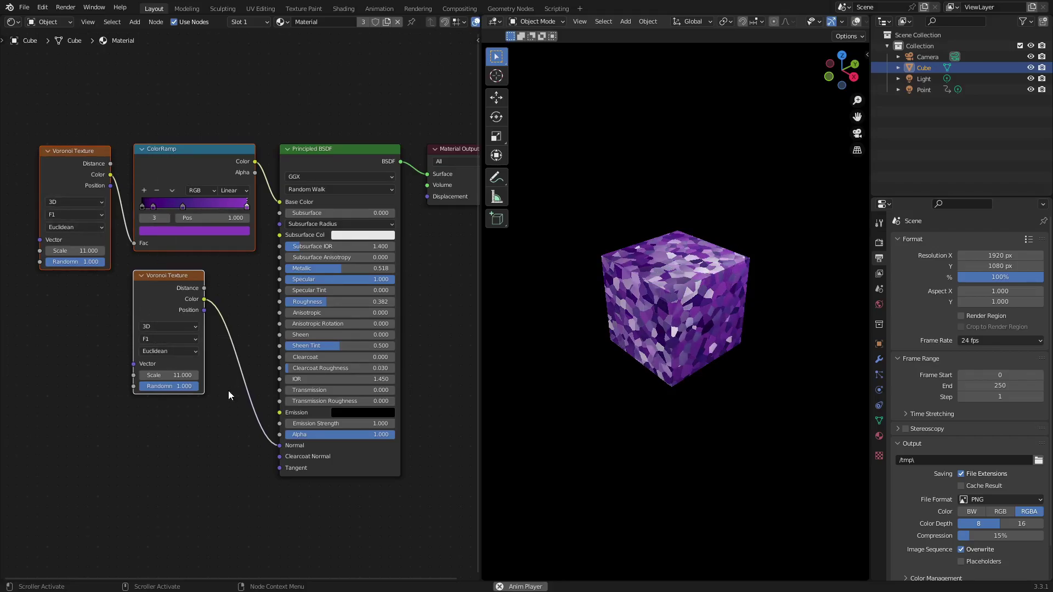
click(175, 113)
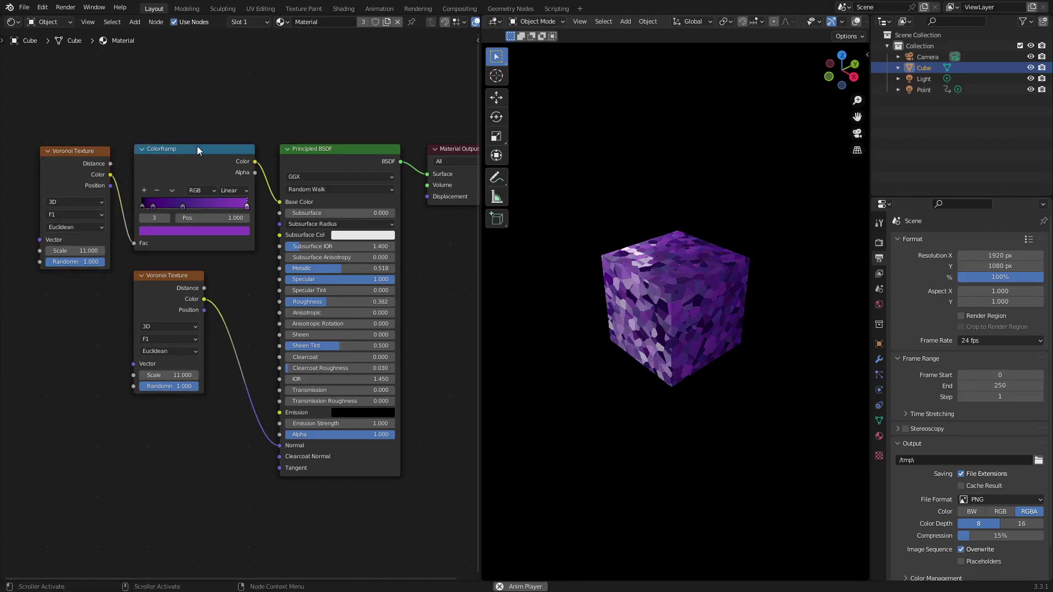
click(196, 164)
click(76, 163)
Add a Voronoi Texture node above the existing one in the node tree.
middle_drag(137, 103, 154, 208)
key(shift+a)
click(156, 163)
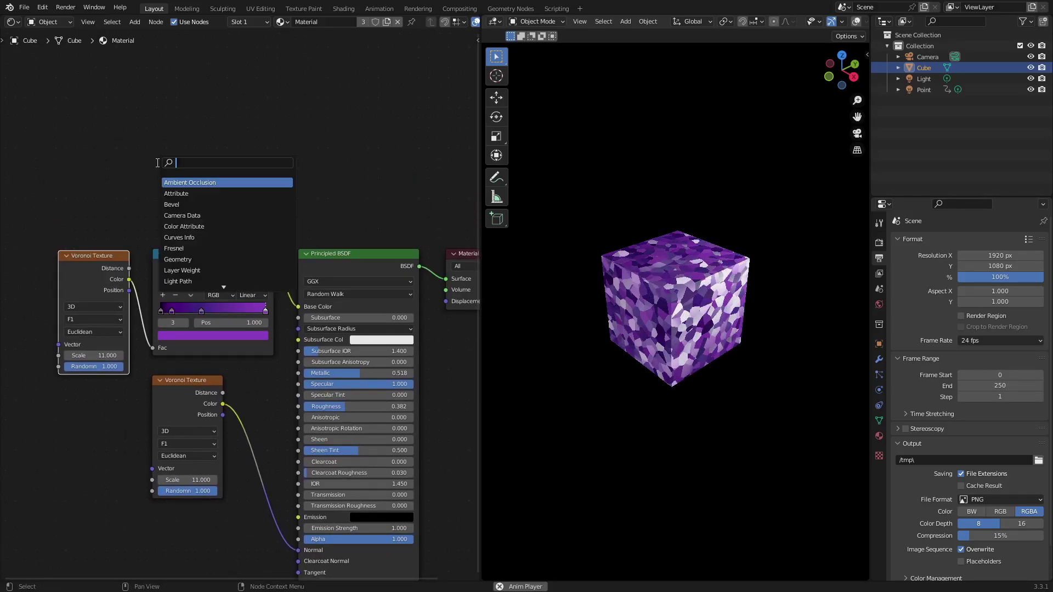
text(voro)
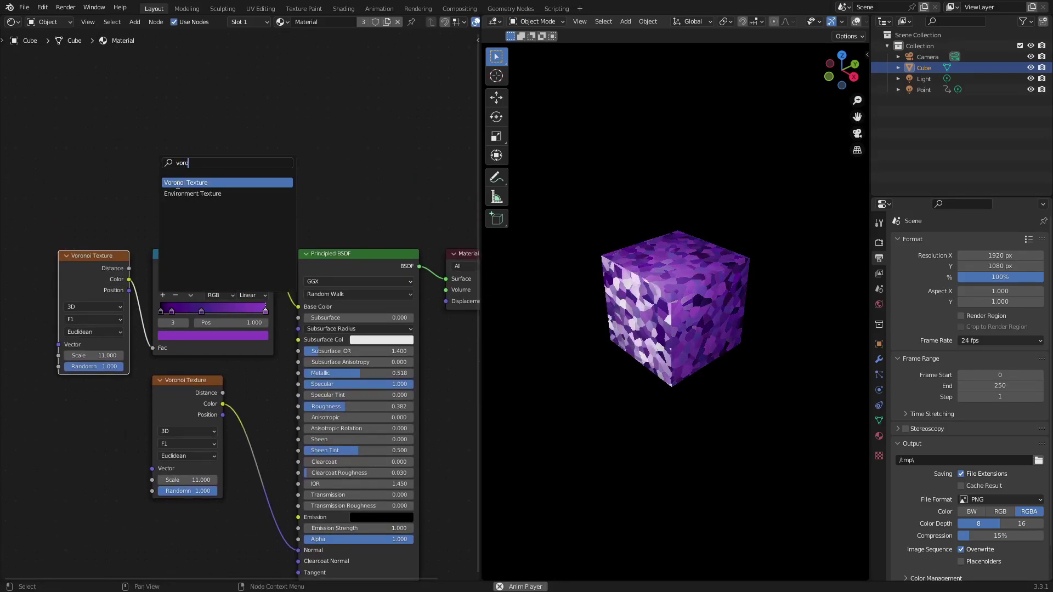
key(Return)
click(75, 128)
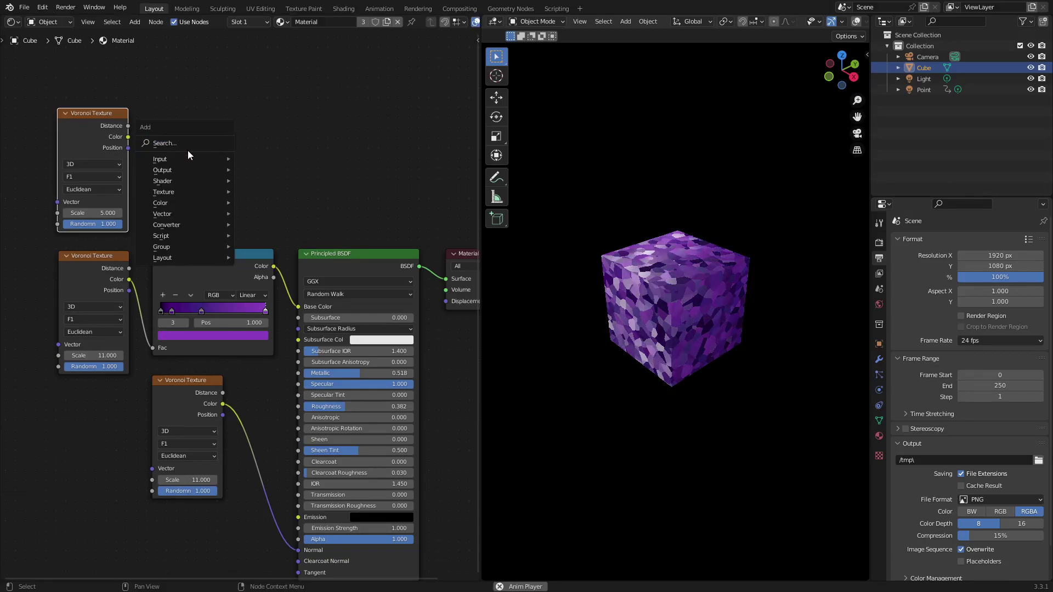
key(c)
key(l)
key(r)
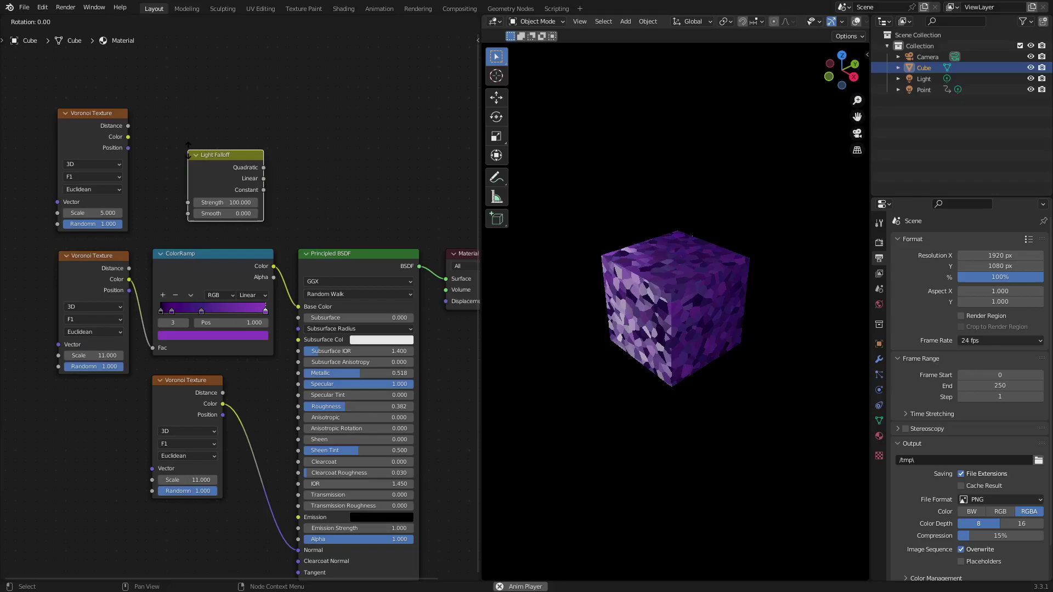
key(Escape)
Add a ColorRamp node beside the newly added Voronoi Texture node.
key(shift+a)
click(159, 90)
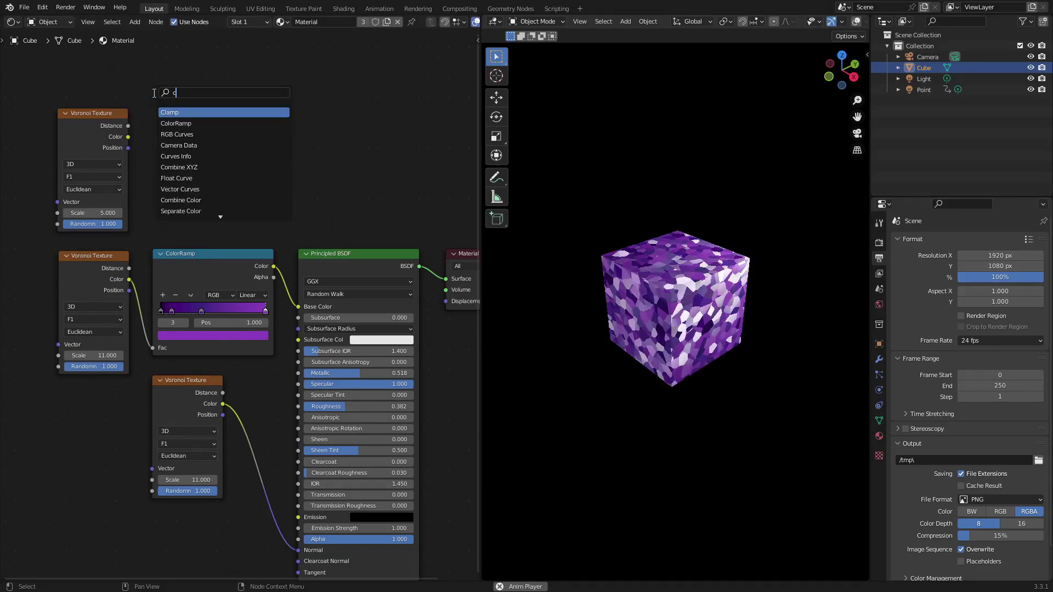
key(Return)
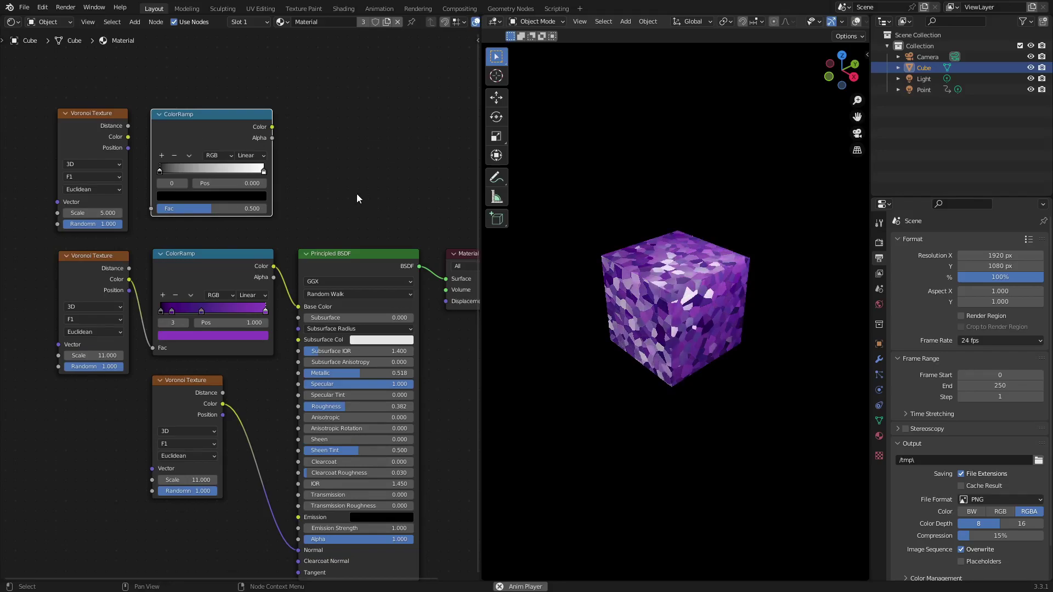
Delete the newly added Voronoi Texture and ColorRamp nodes.
drag(413, 125, 11, 189)
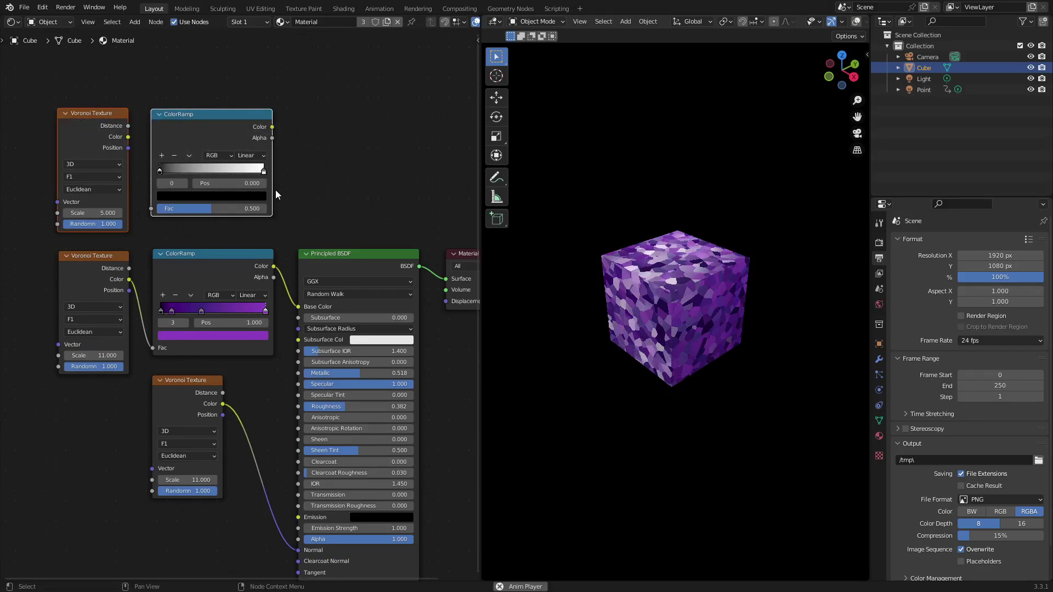
key(x)
Link the first Voronoi Texture's Color to the ColorRamp's Fac and the ColorRamp's Color to the Principled BSDF's Base Color.
scroll(219, 241, up, 2)
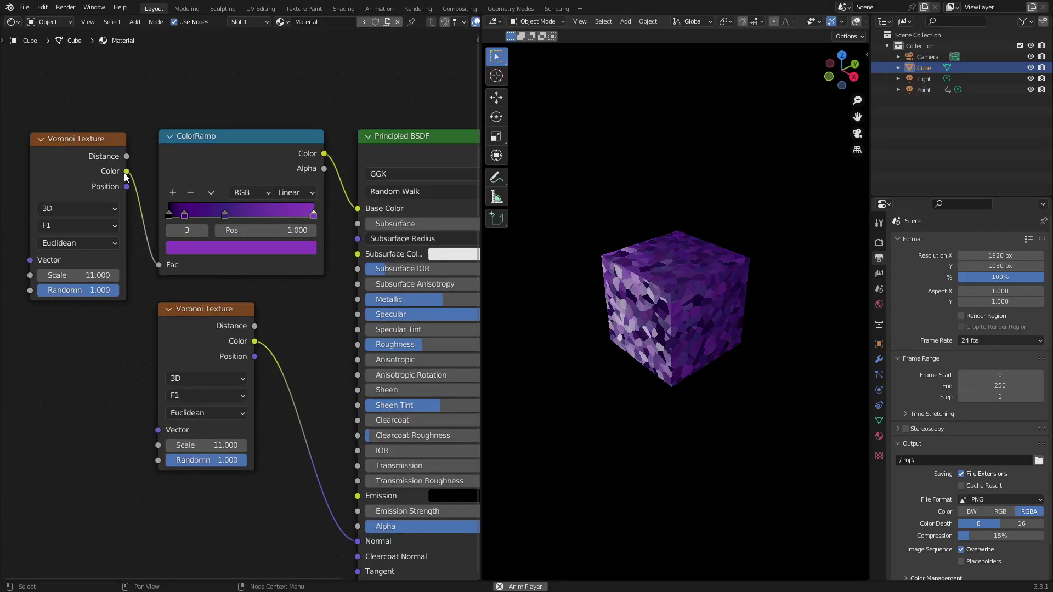
drag(163, 267, 160, 265)
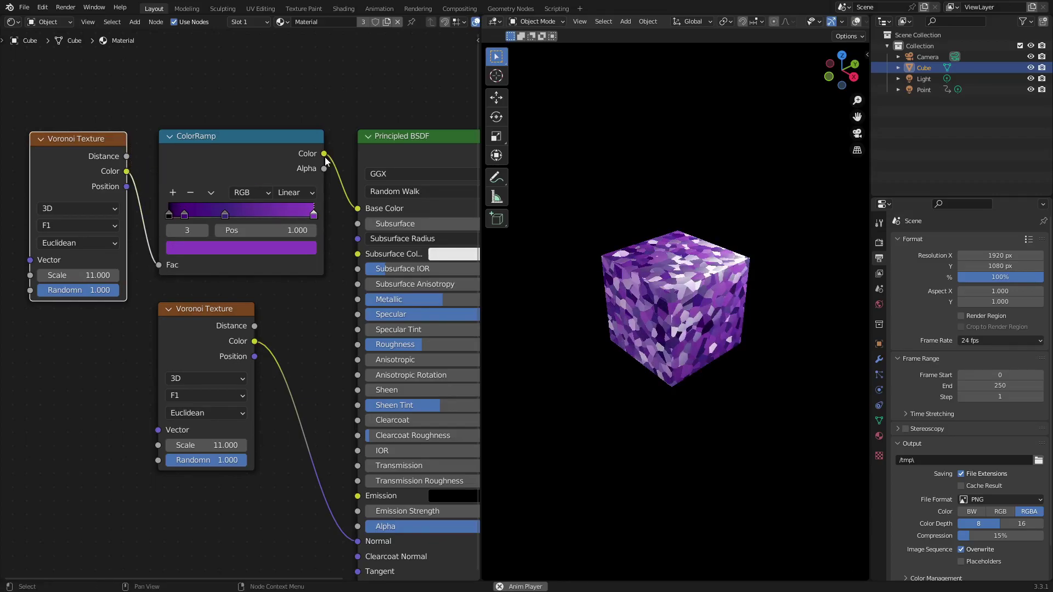
click(324, 155)
drag(362, 135, 363, 212)
scroll(401, 166, down, 4)
middle_drag(401, 166, 312, 191)
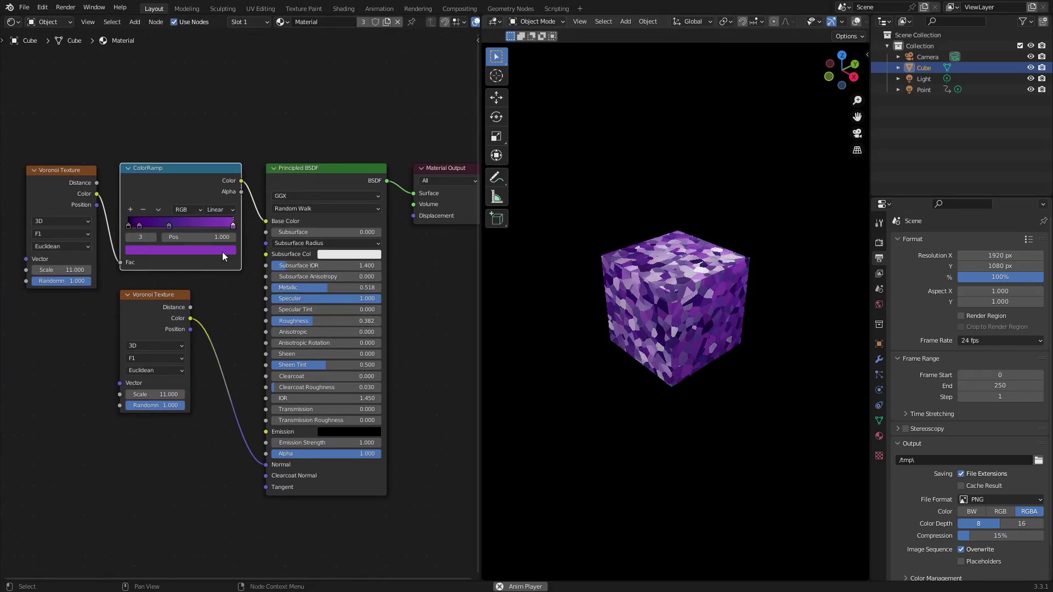
Examine the first Voronoi Texture's dimension, feature and distance metric options.
middle_drag(226, 253, 293, 262)
scroll(243, 262, up, 2)
middle_drag(169, 243, 200, 272)
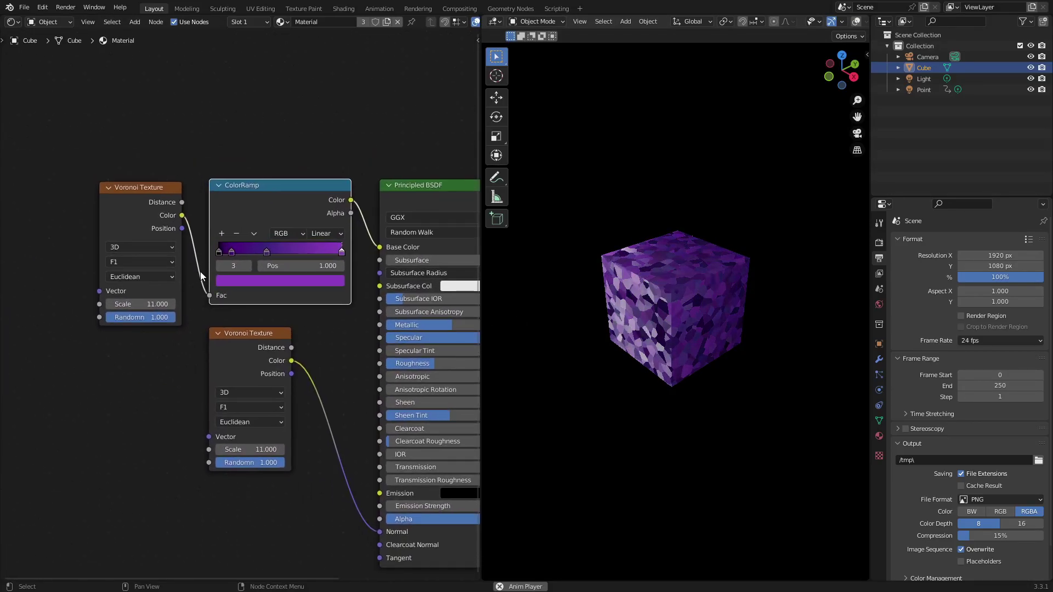
click(140, 248)
click(140, 248)
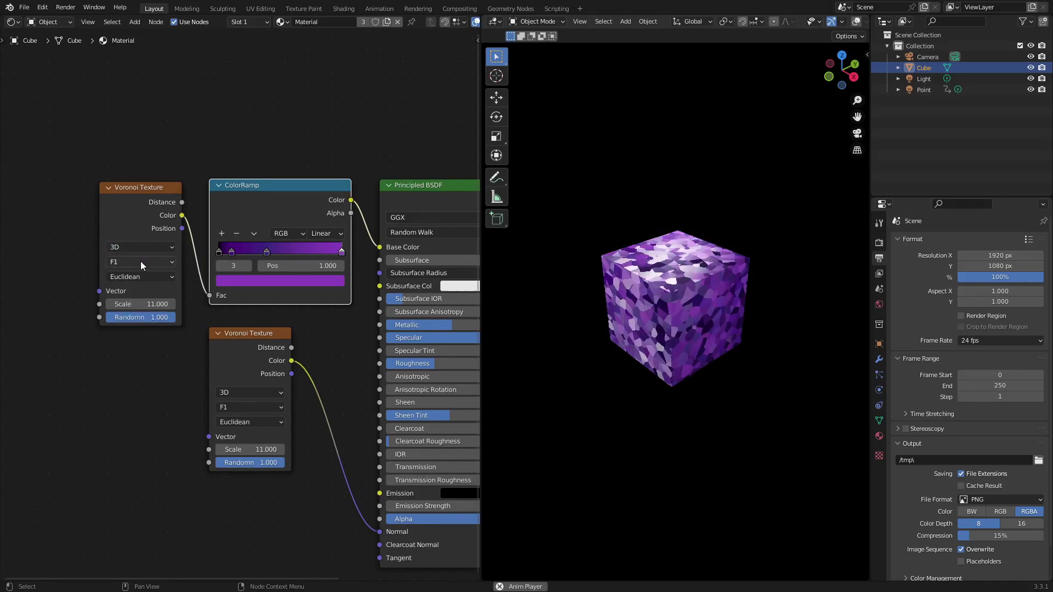
click(140, 262)
click(141, 261)
click(141, 274)
click(142, 274)
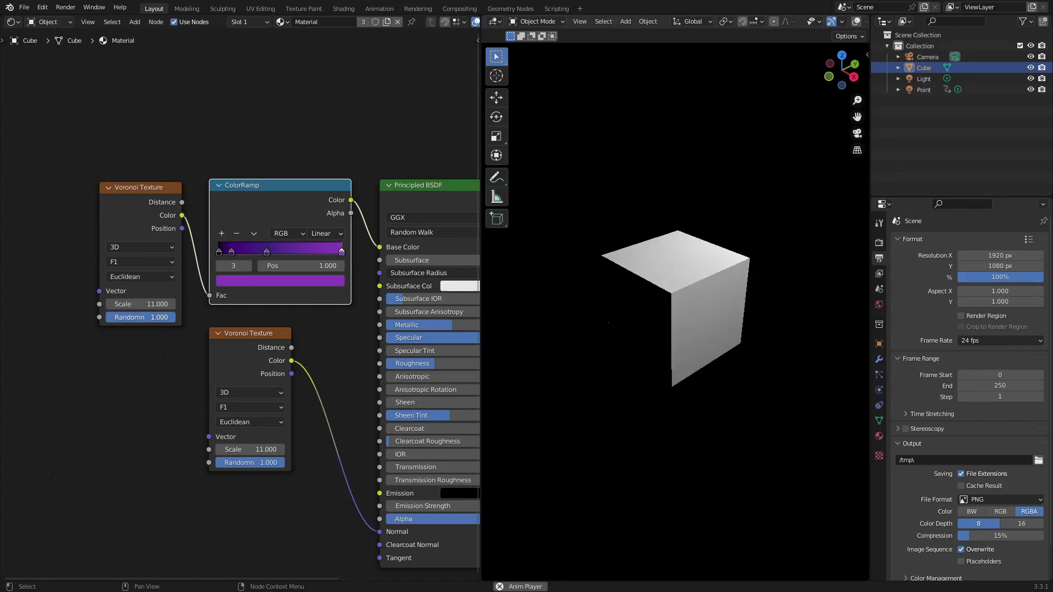
Disconnect the lower Voronoi Texture's Color from the Principled BSDF's Normal input and zoom in on the cube.
middle_drag(145, 336, 178, 322)
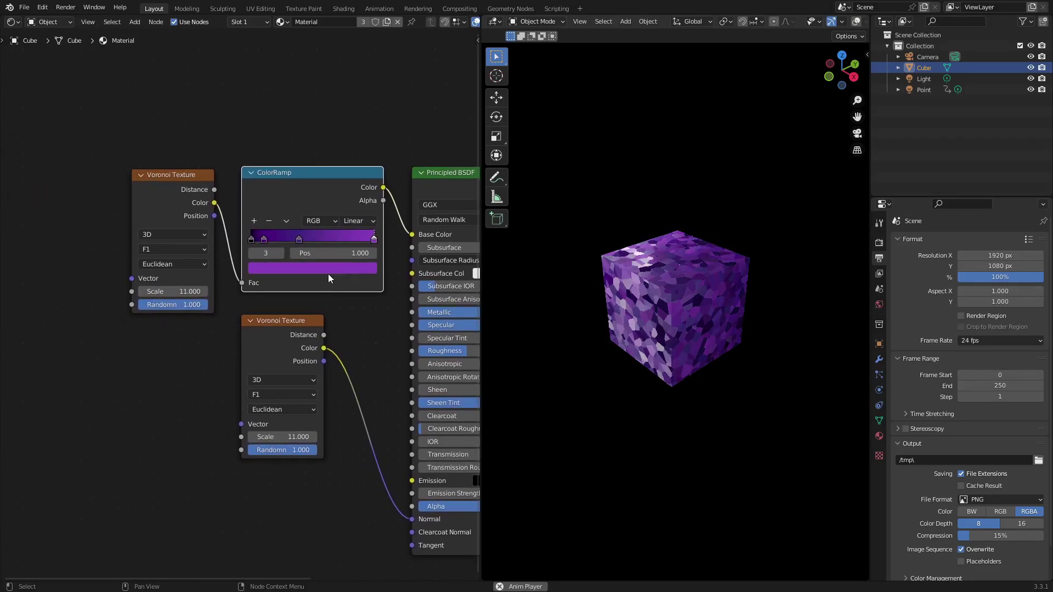
middle_drag(351, 433, 249, 405)
drag(307, 490, 103, 508)
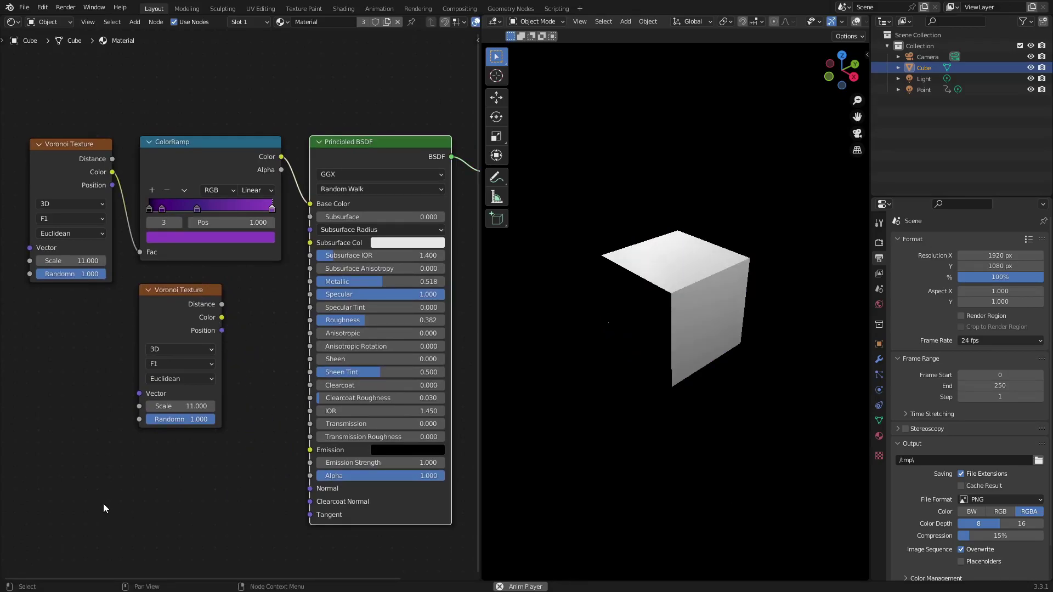
scroll(223, 163, up, 2)
scroll(680, 309, up, 4)
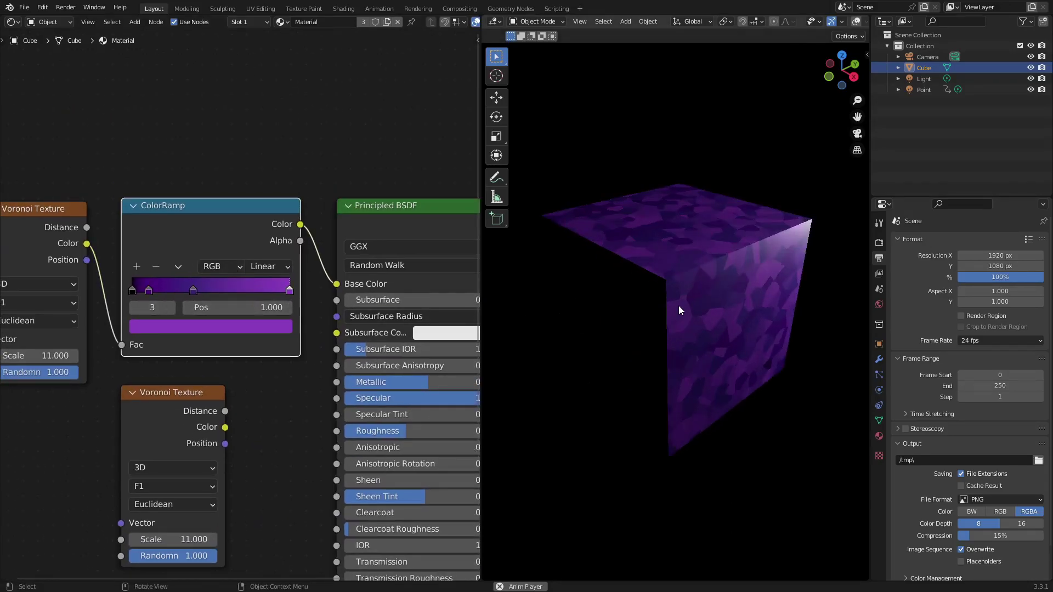
middle_drag(234, 505, 171, 340)
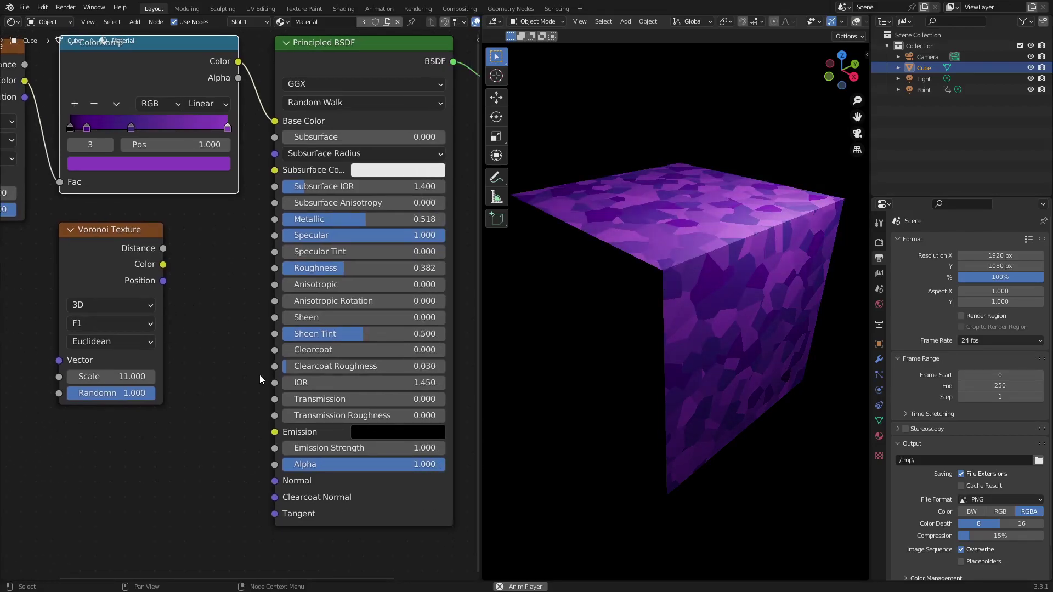
Duplicate the first Voronoi Texture node below the original and delete the copy.
middle_drag(159, 229, 322, 243)
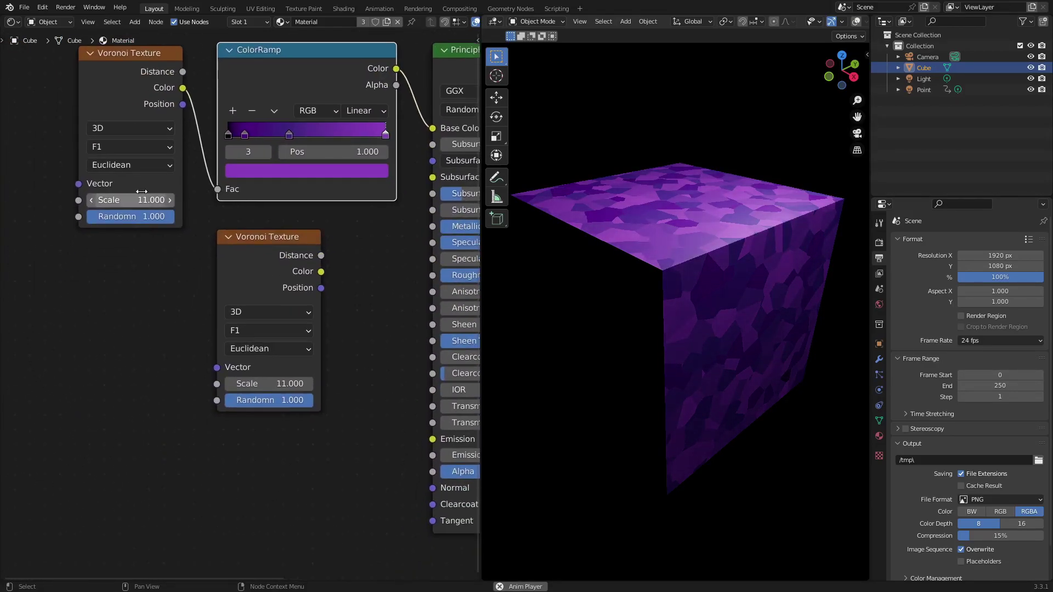
click(116, 101)
key(shift+d)
click(117, 295)
key(x)
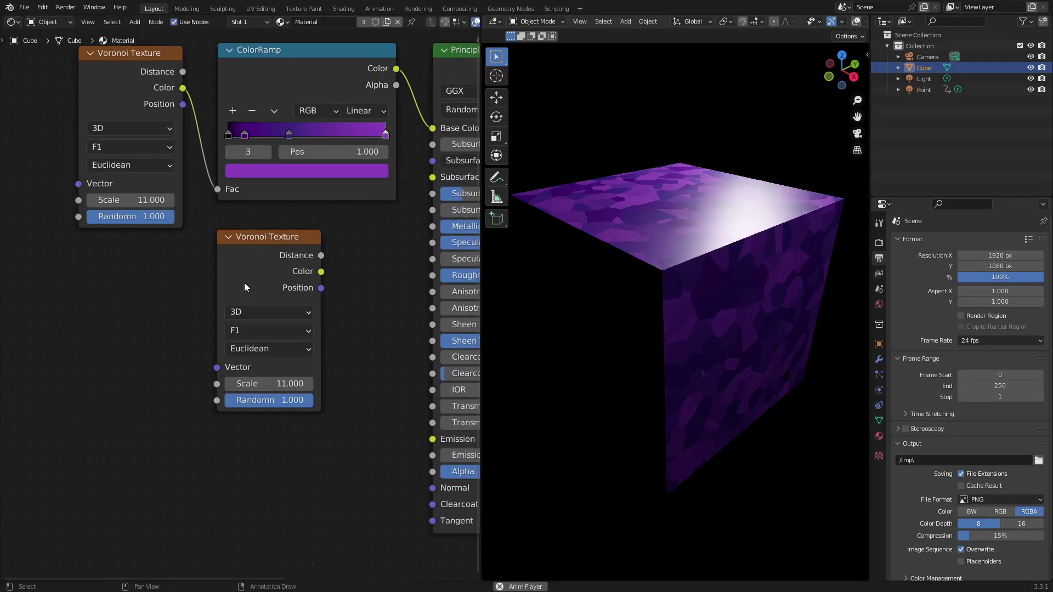
Link the lower Voronoi Texture's Color output to the Principled BSDF's Normal input.
middle_drag(313, 258, 218, 192)
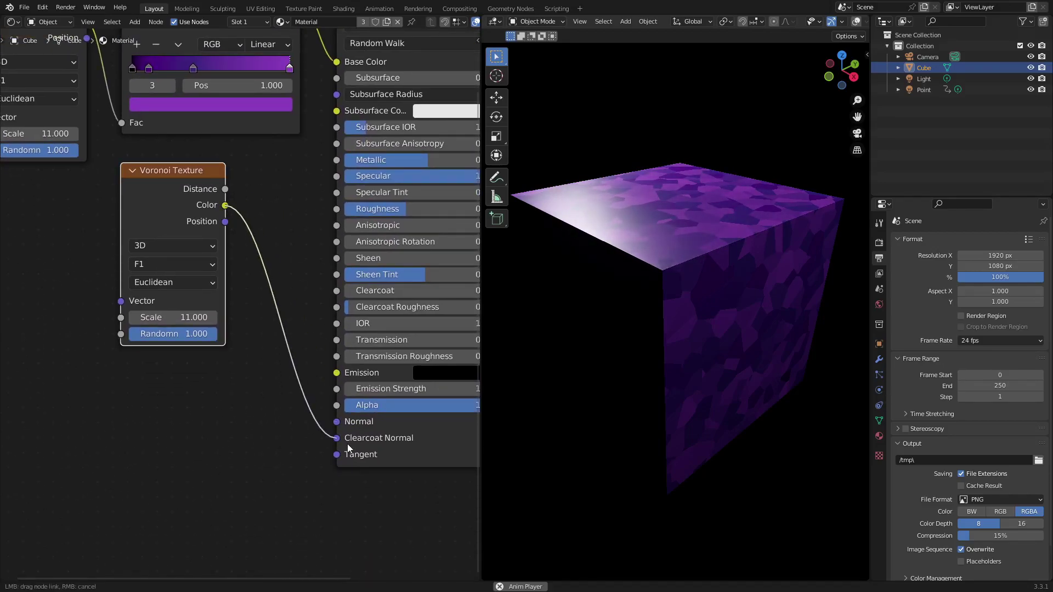
drag(349, 448, 275, 313)
drag(338, 425, 338, 423)
Link the first Voronoi Texture's Color directly to the Principled BSDF's Base Color, leaving the ColorRamp unconnected.
middle_drag(240, 226, 297, 451)
scroll(252, 301, up, 3)
click(243, 184)
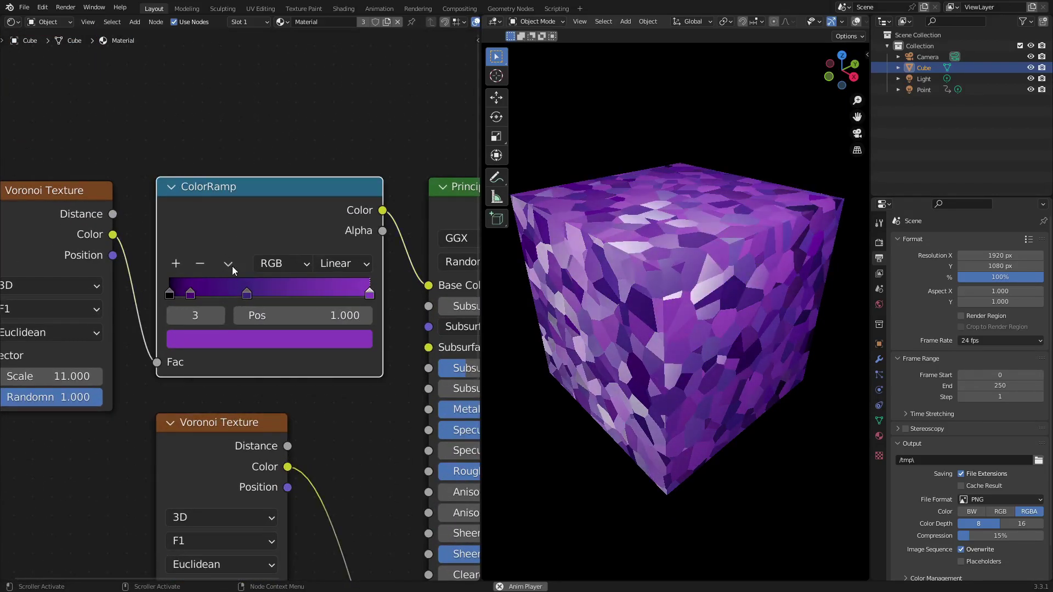
drag(428, 289, 429, 286)
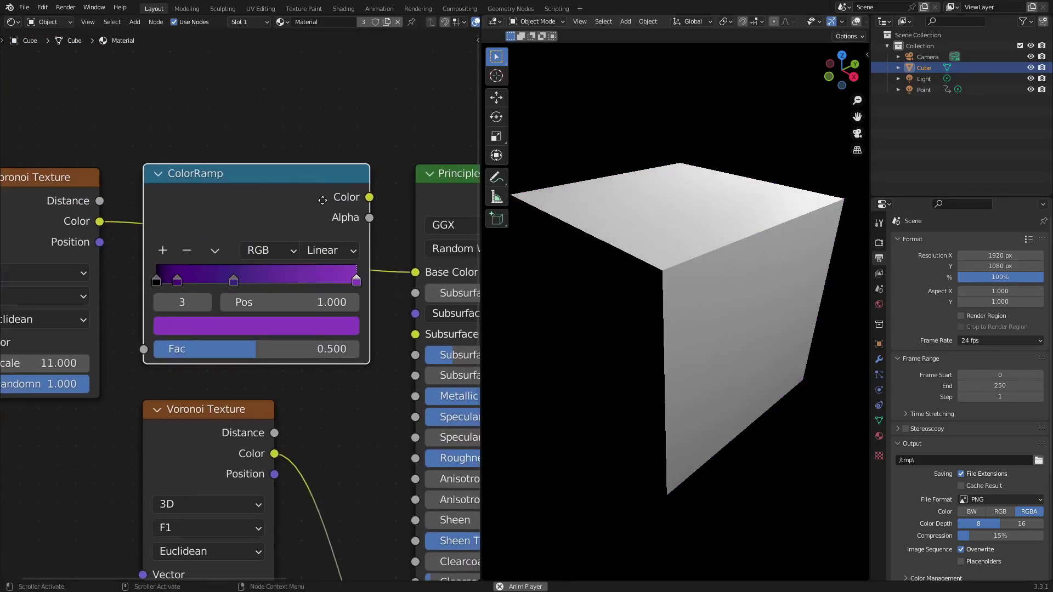
middle_drag(371, 350, 304, 365)
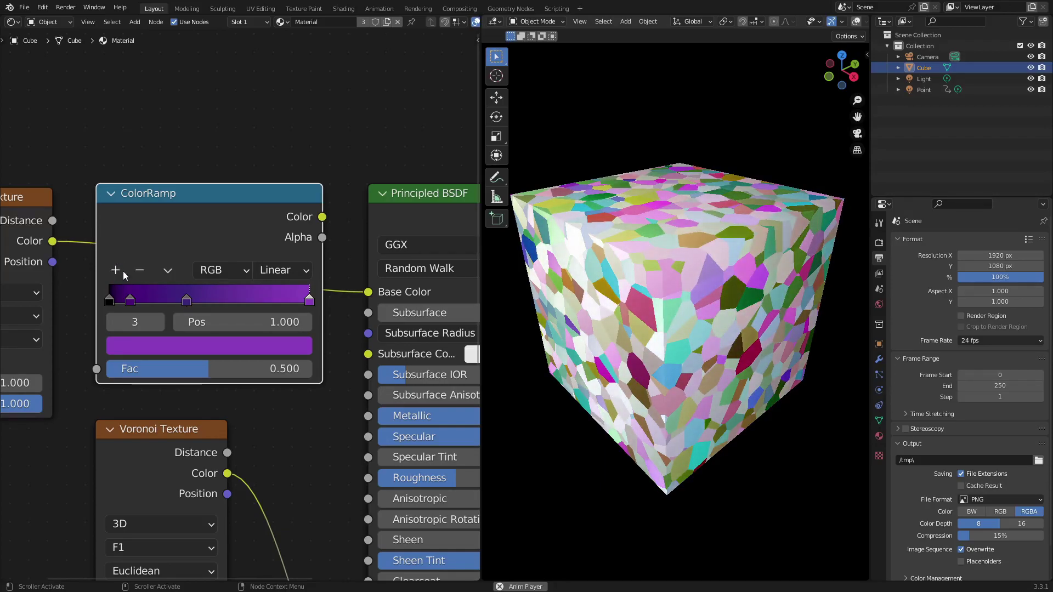
Move the ColorRamp's third color stop to position 0.436.
click(186, 301)
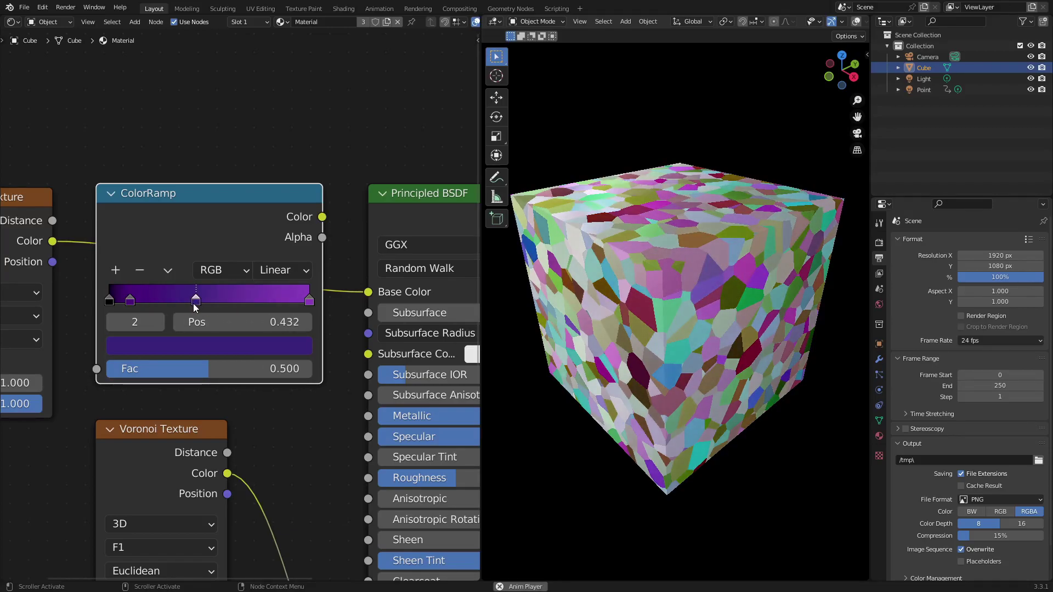
drag(294, 301, 196, 301)
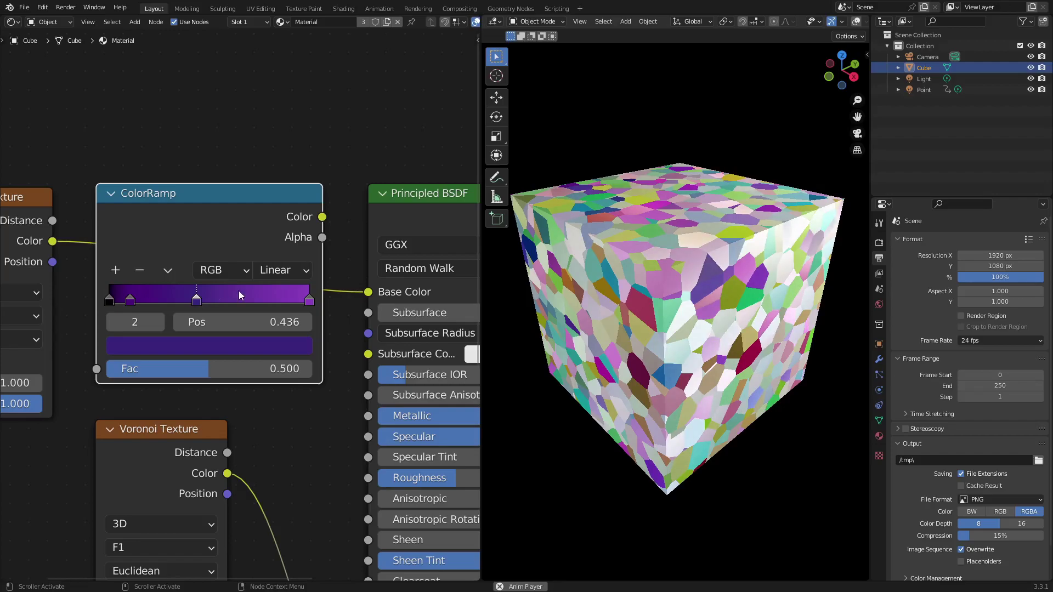
Inspect the color values of the ColorRamp's four stops, including their hex codes.
click(309, 301)
click(268, 349)
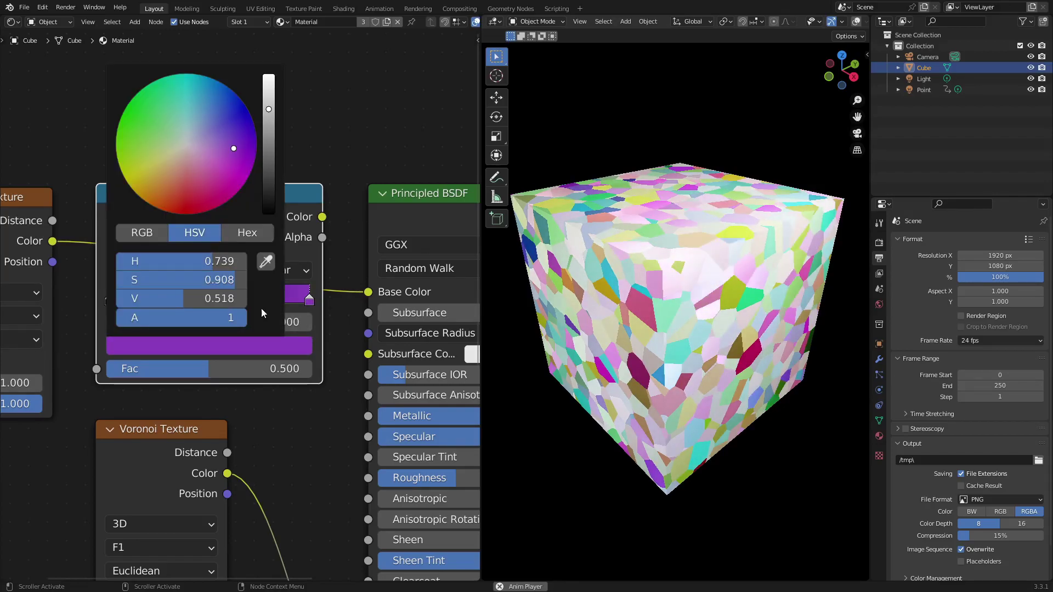
click(238, 235)
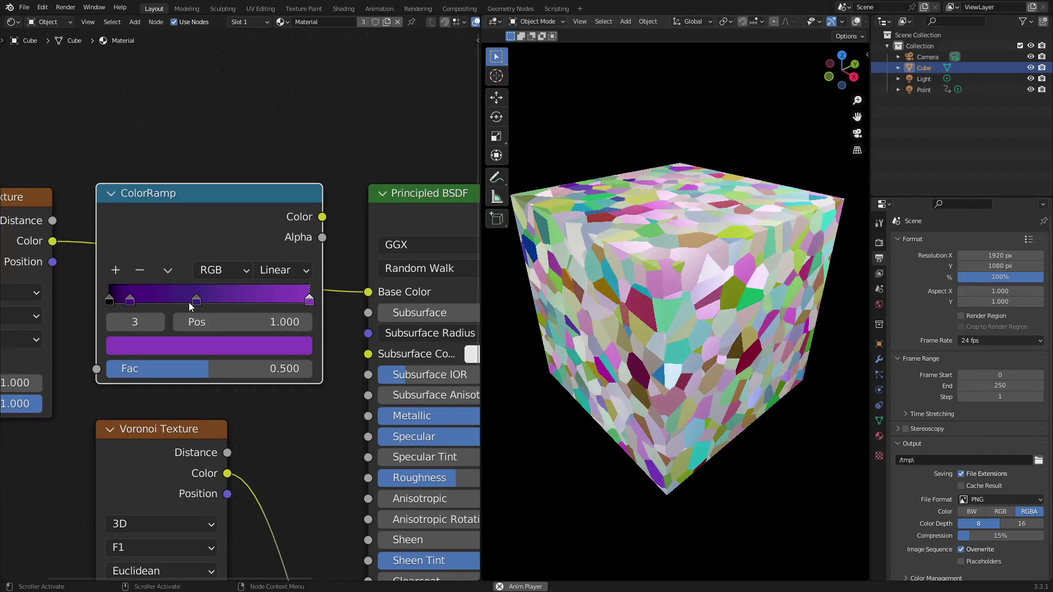
click(195, 300)
click(238, 351)
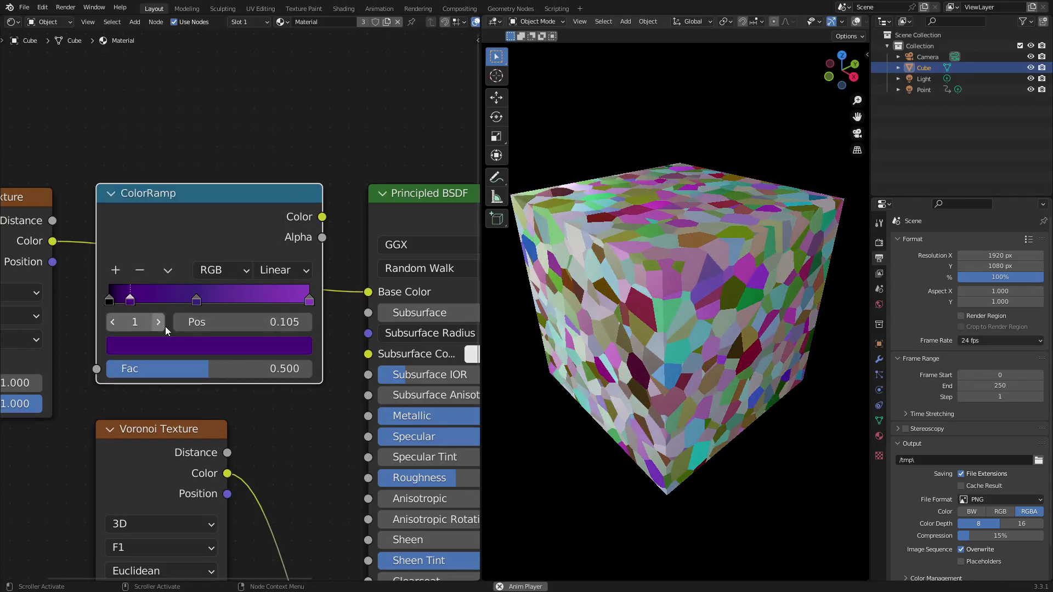
click(205, 345)
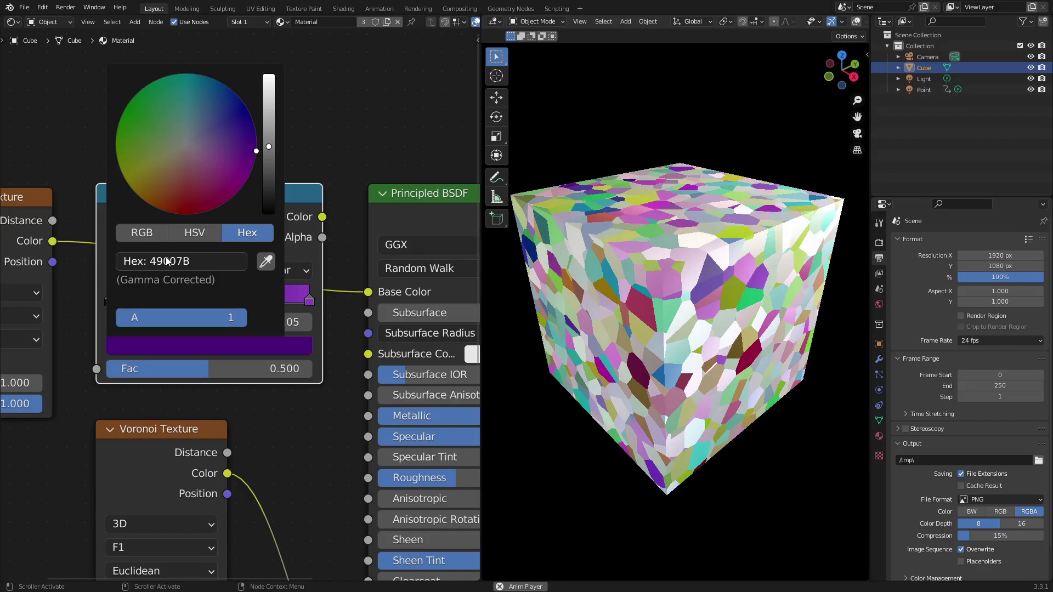
click(110, 300)
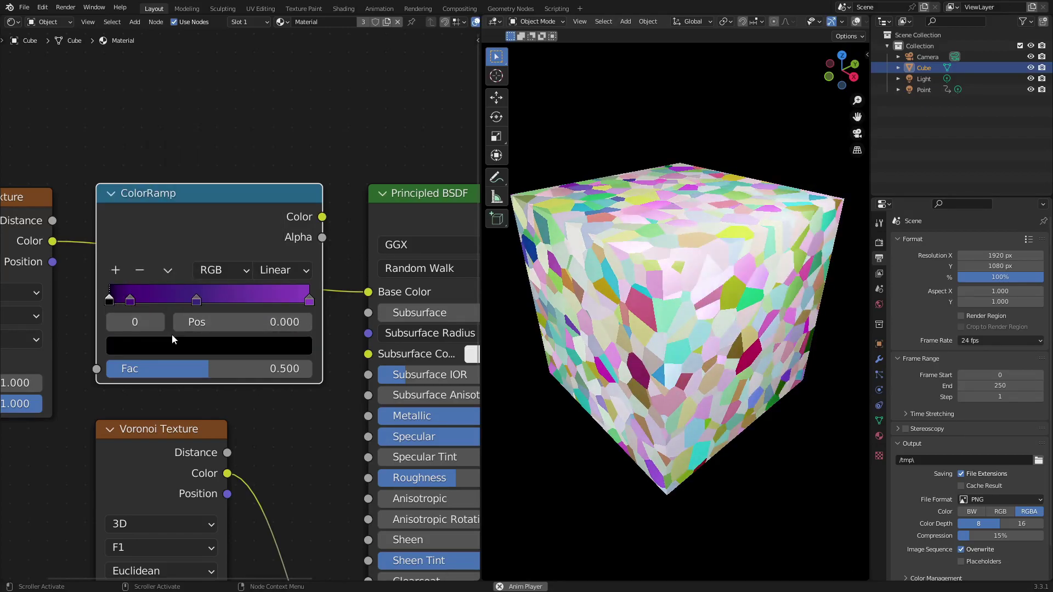
click(172, 345)
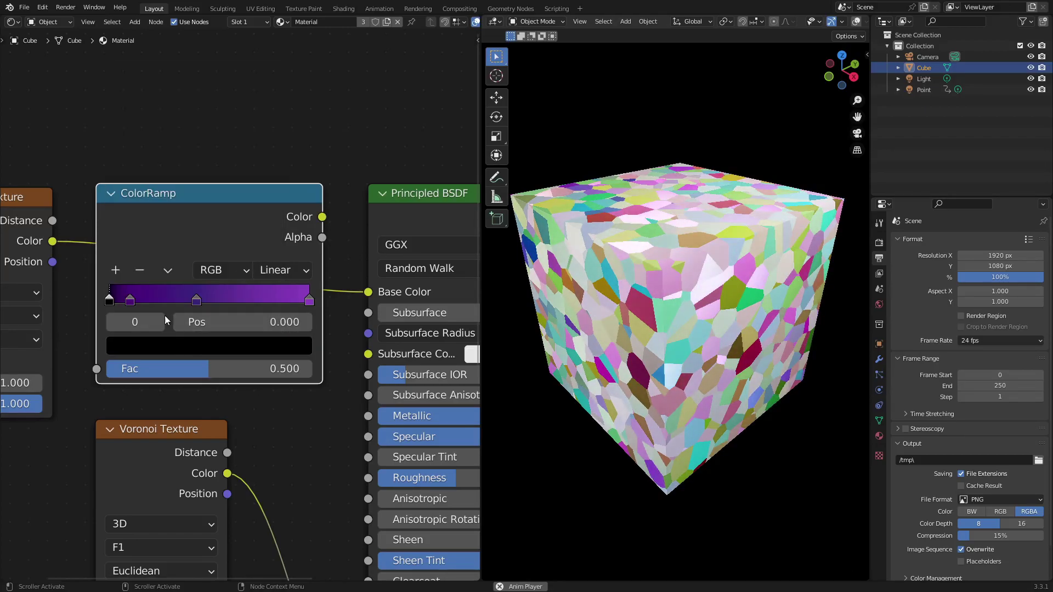
click(216, 349)
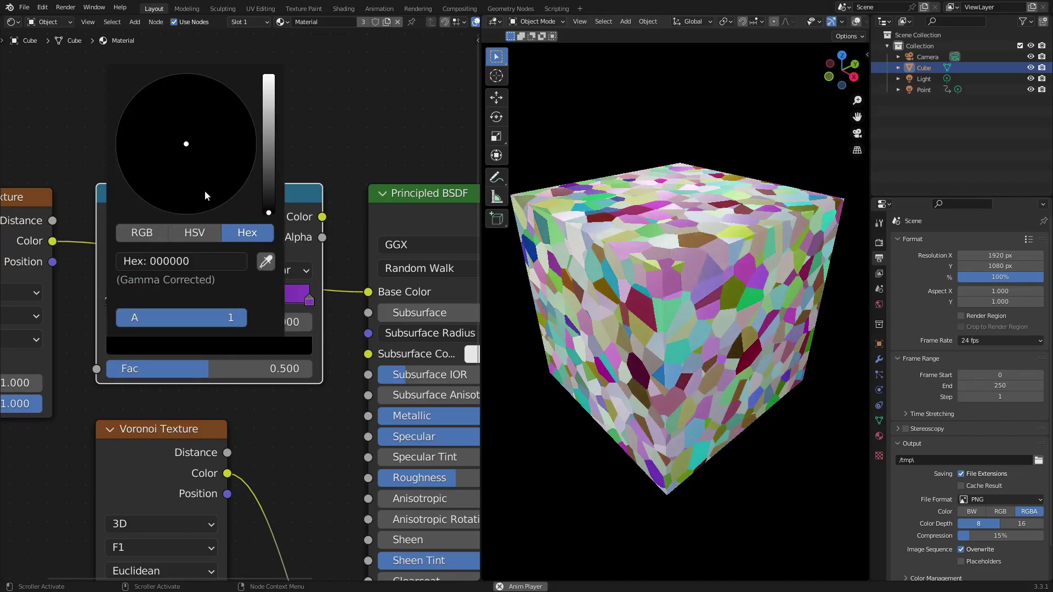
Connect the first Voronoi Texture's Color to the ColorRamp's Fac and the ColorRamp's Color to the Principled BSDF's Base Color.
drag(267, 201, 268, 147)
drag(241, 181, 176, 179)
drag(268, 199, 235, 219)
scroll(330, 189, down, 3)
middle_drag(232, 184, 206, 153)
scroll(325, 200, down, 3)
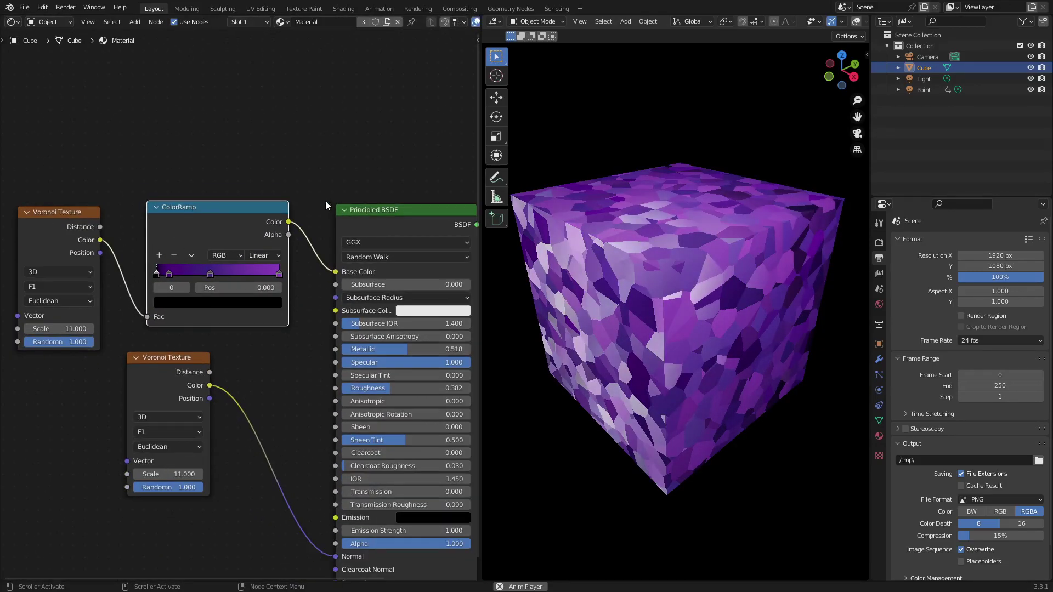
Move the ColorRamp, Principled BSDF and Material Output nodes closer together into a compact row beside the first Voronoi Texture.
drag(222, 210, 202, 212)
middle_drag(227, 213, 164, 203)
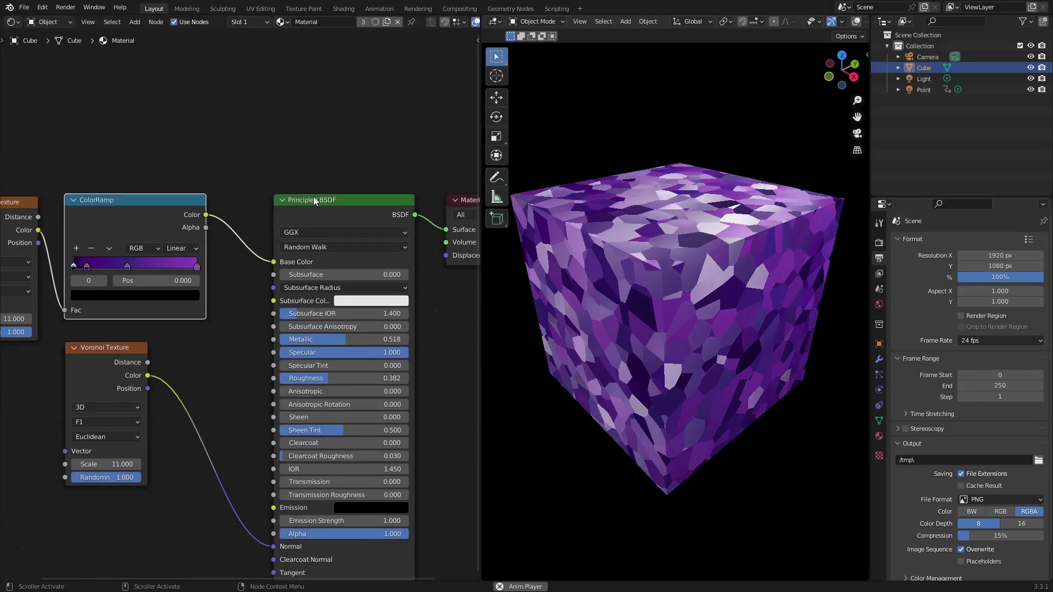
drag(315, 198, 279, 198)
middle_drag(281, 193, 205, 193)
drag(380, 197, 345, 194)
middle_drag(152, 218, 269, 112)
scroll(274, 175, down, 3)
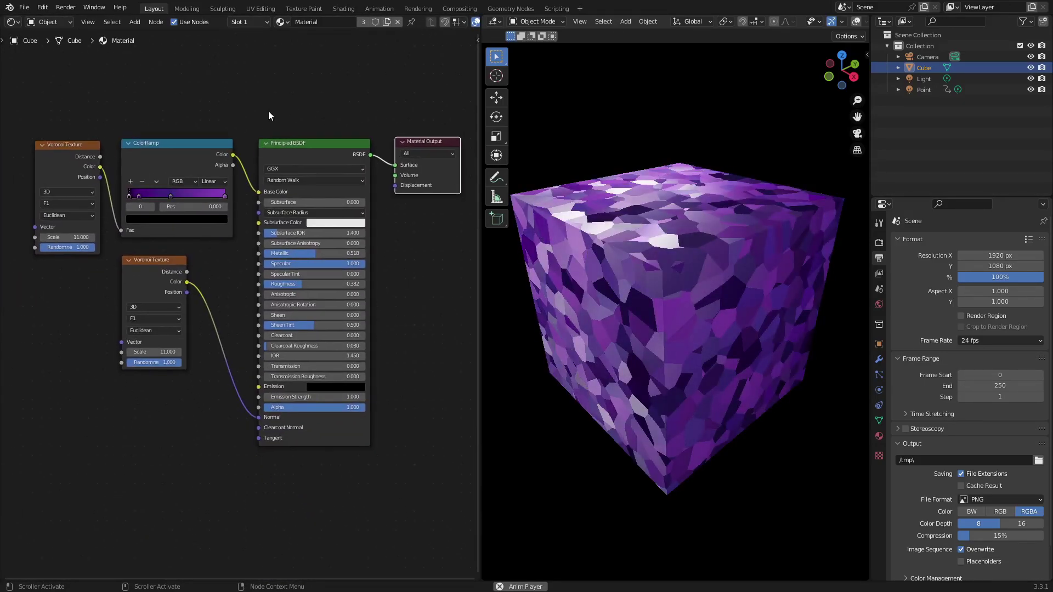
Set the Principled BSDF's Metallic value to 0.500.
scroll(269, 113, up, 3)
click(342, 243)
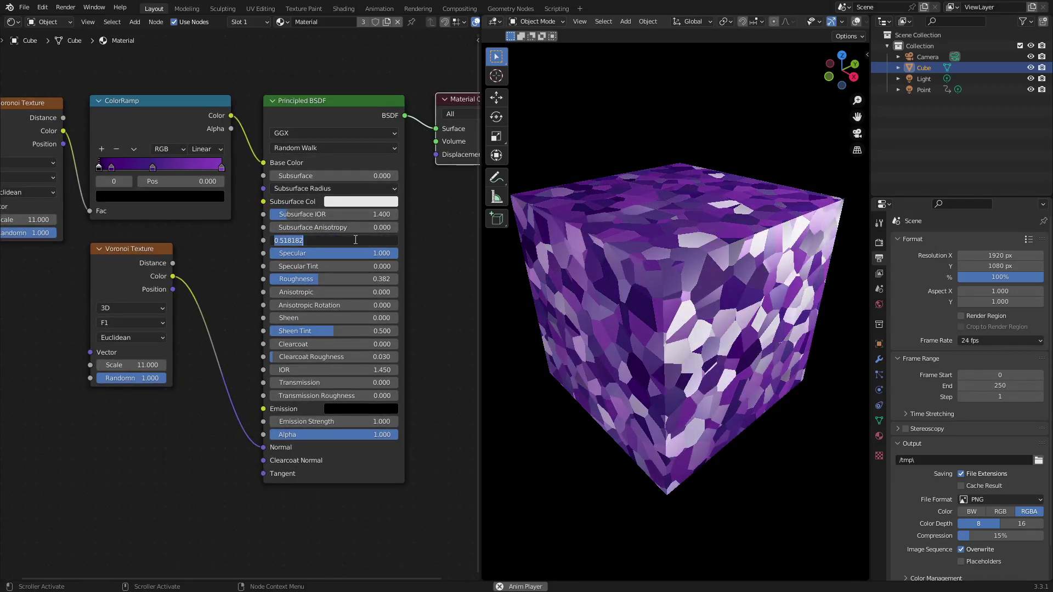
drag(353, 239, 286, 240)
key(BackSpace)
key(Return)
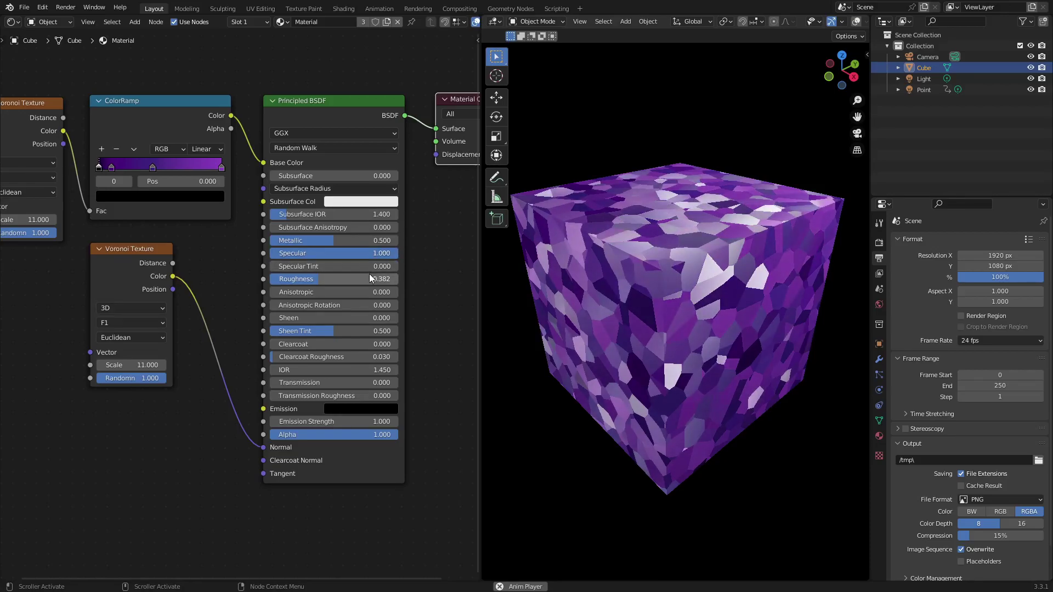
Set the Principled BSDF's Roughness to 0.380.
double_click(352, 283)
key(BackSpace)
key(BackSpace)
key(BackSpace)
key(BackSpace)
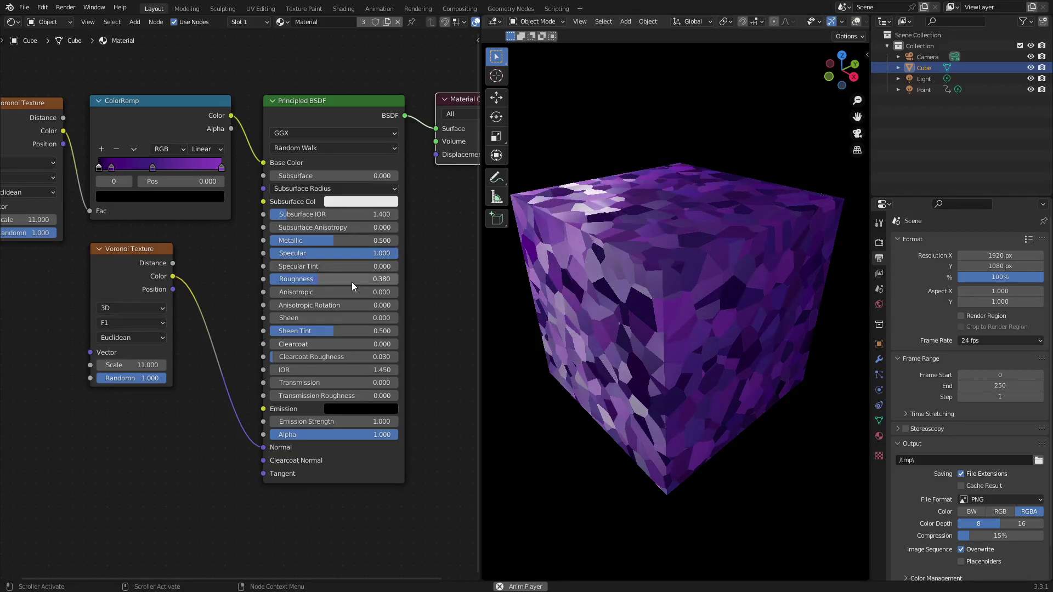
key(Home)
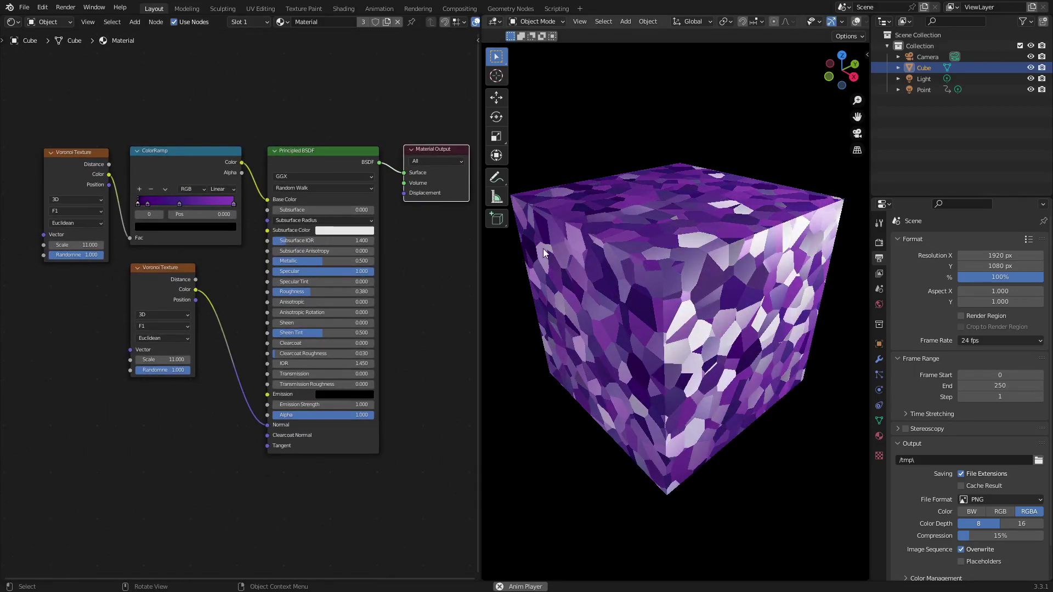
Show the viewport overlays, select the point light and inspect its motion around the cube from several angles.
scroll(435, 284, up, 1)
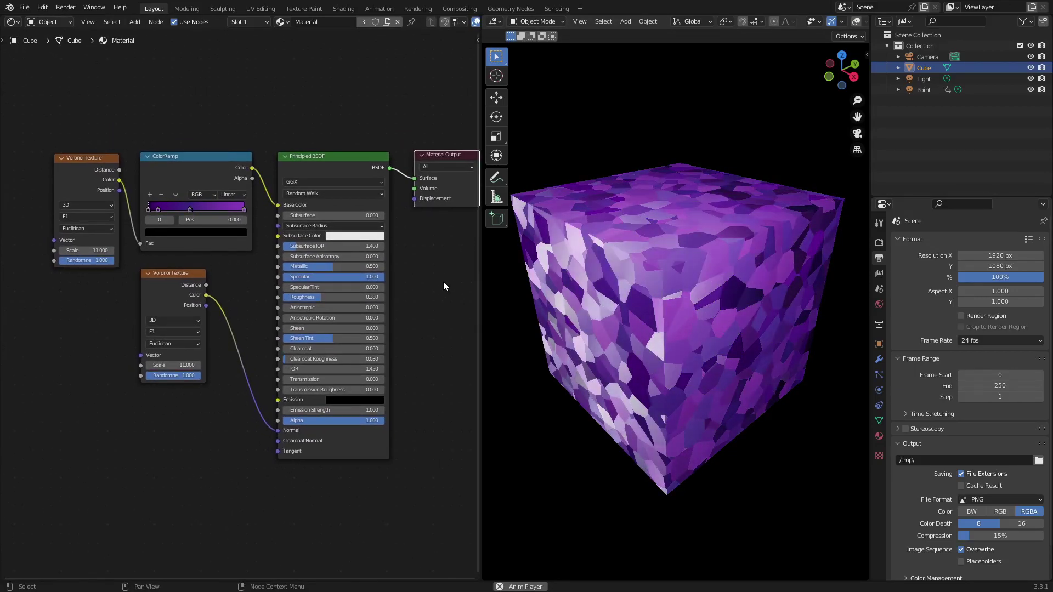
scroll(710, 239, down, 2)
middle_drag(706, 239, 759, 190)
scroll(841, 22, down, 3)
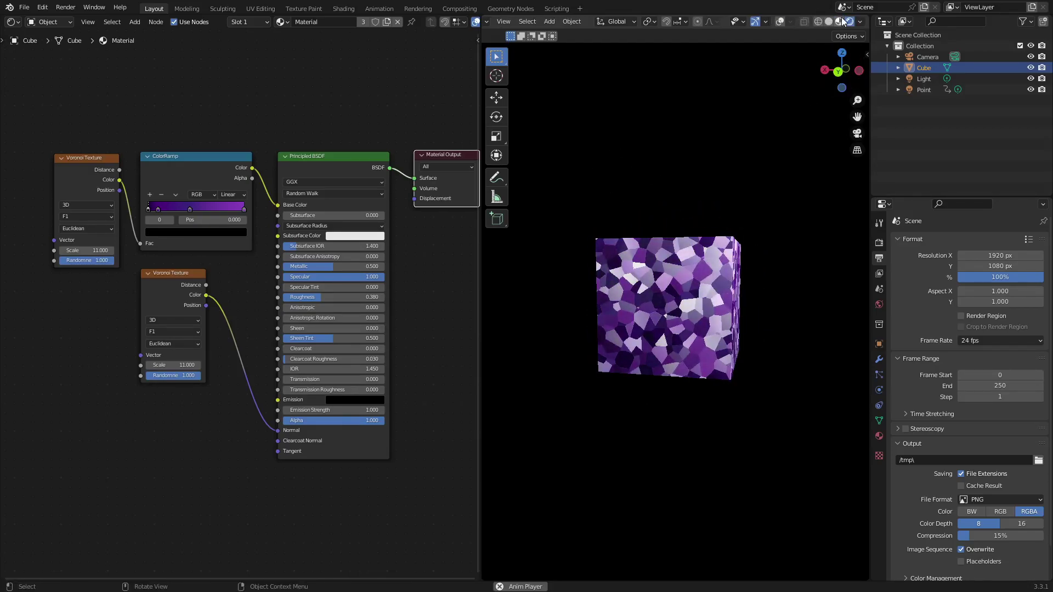
click(781, 22)
middle_drag(728, 158, 753, 169)
scroll(752, 178, down, 3)
click(746, 207)
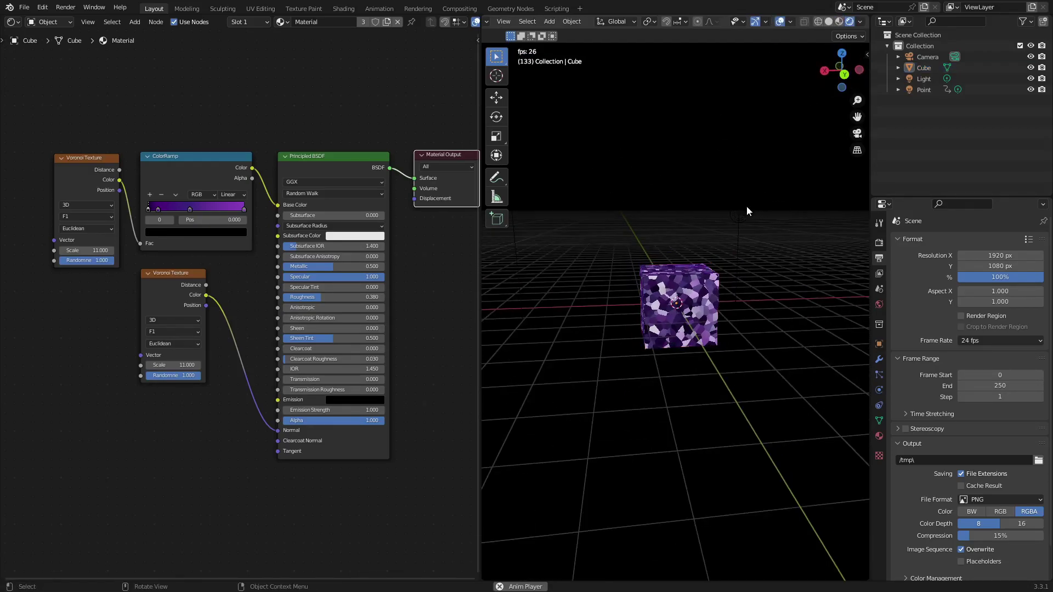
click(744, 208)
middle_drag(639, 234, 588, 190)
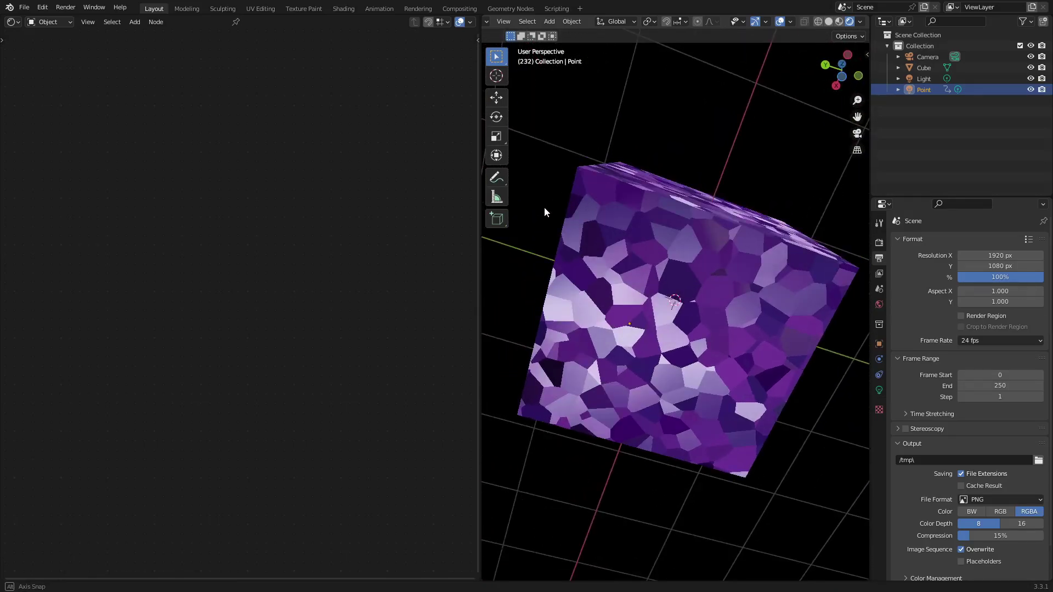
middle_drag(545, 212, 749, 248)
key(space)
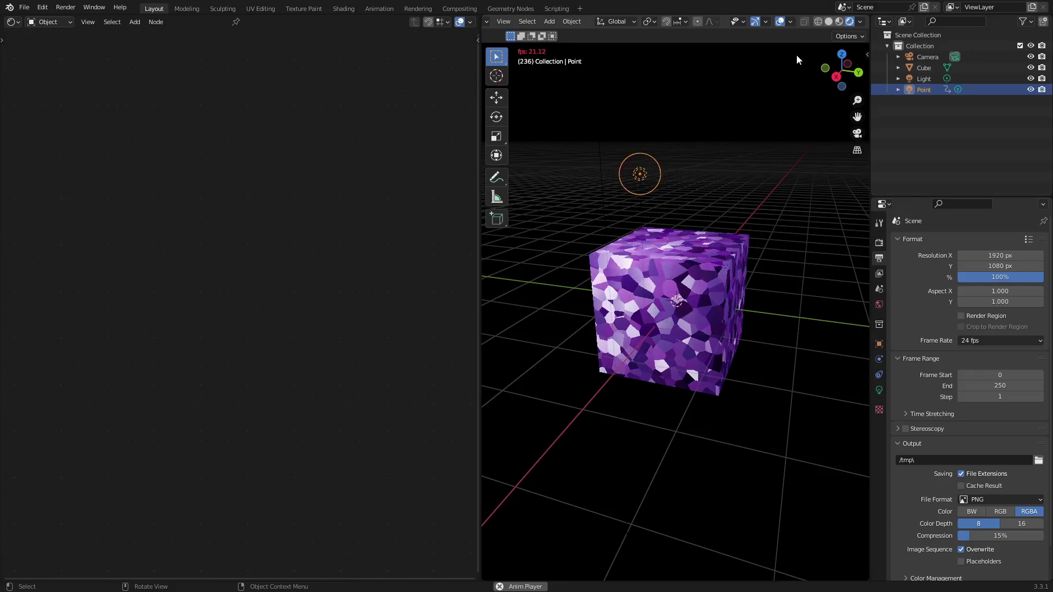
Hide the viewport overlays and reselect the cube so its shader nodes are displayed.
click(780, 22)
scroll(771, 159, up, 2)
middle_drag(772, 184, 734, 209)
key(Home)
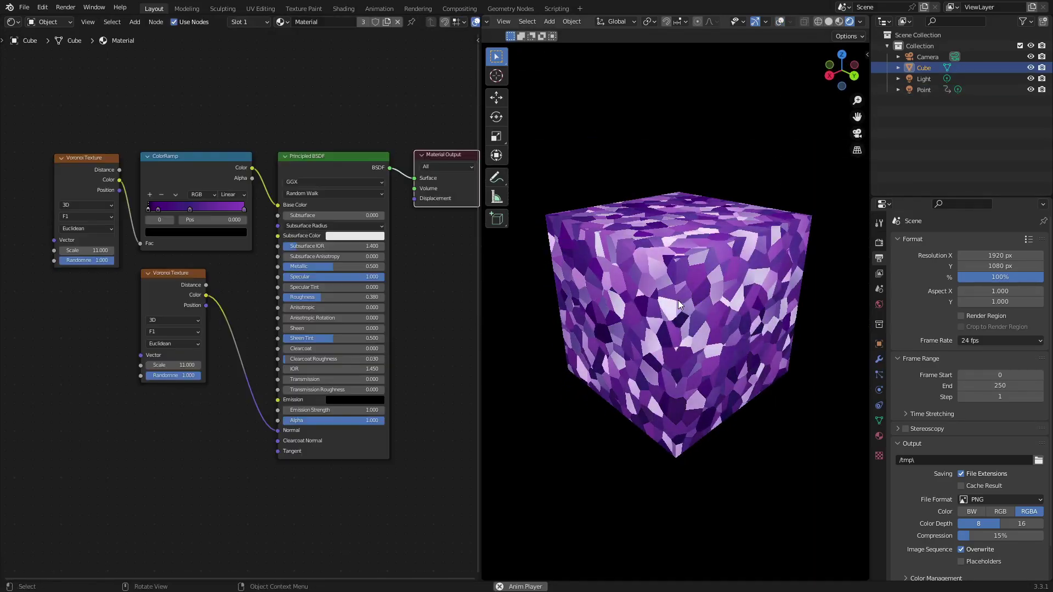